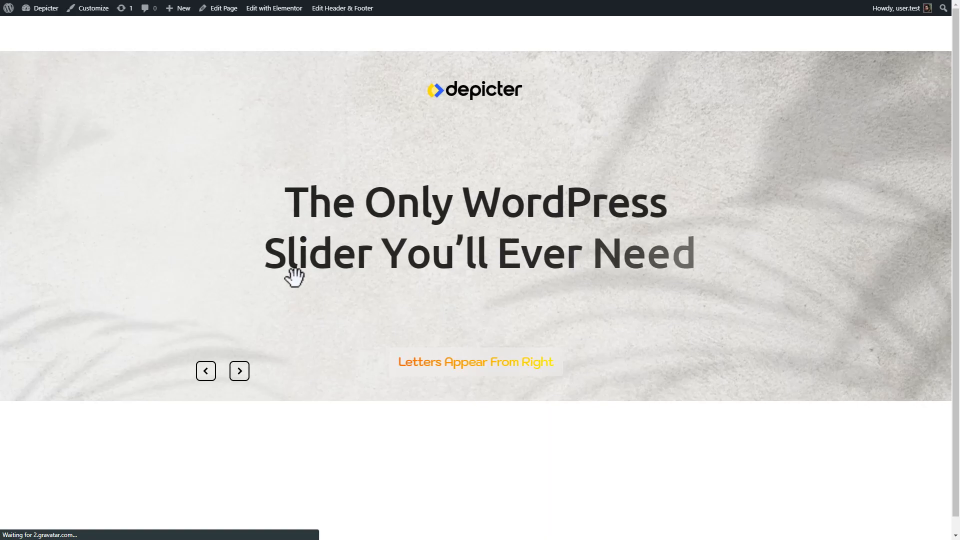
Browse through the published slider's slides and examine the different heading text animations
left_click_drag(634, 326, 329, 309)
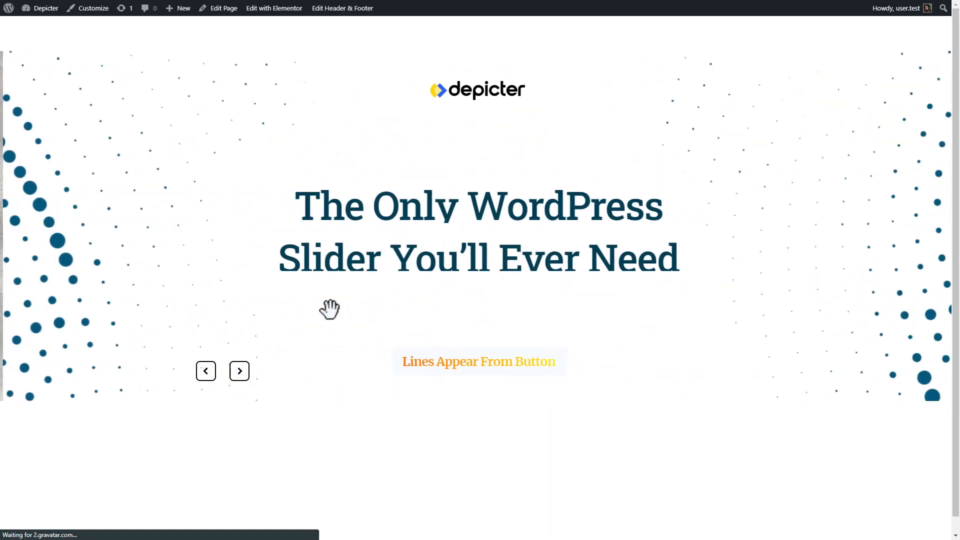
left_click(240, 371)
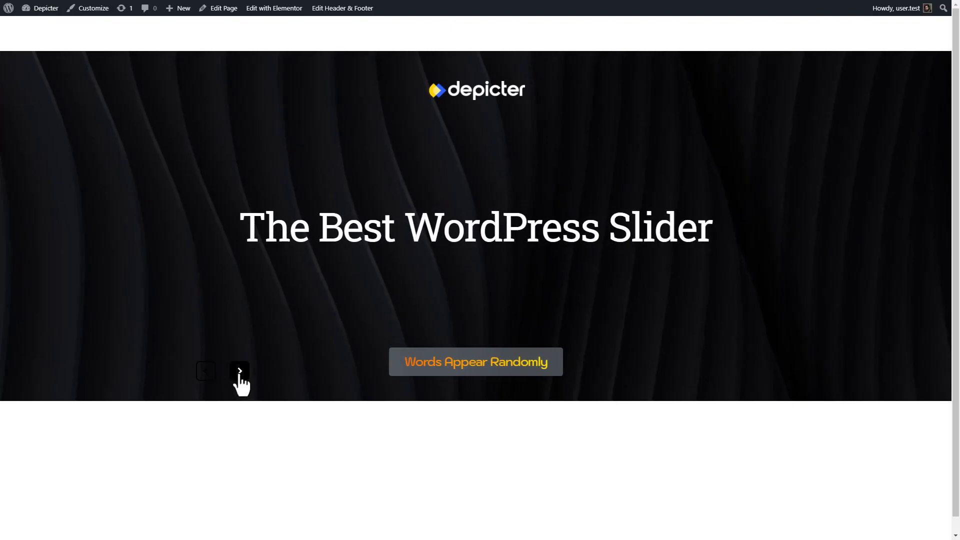
left_click(239, 373)
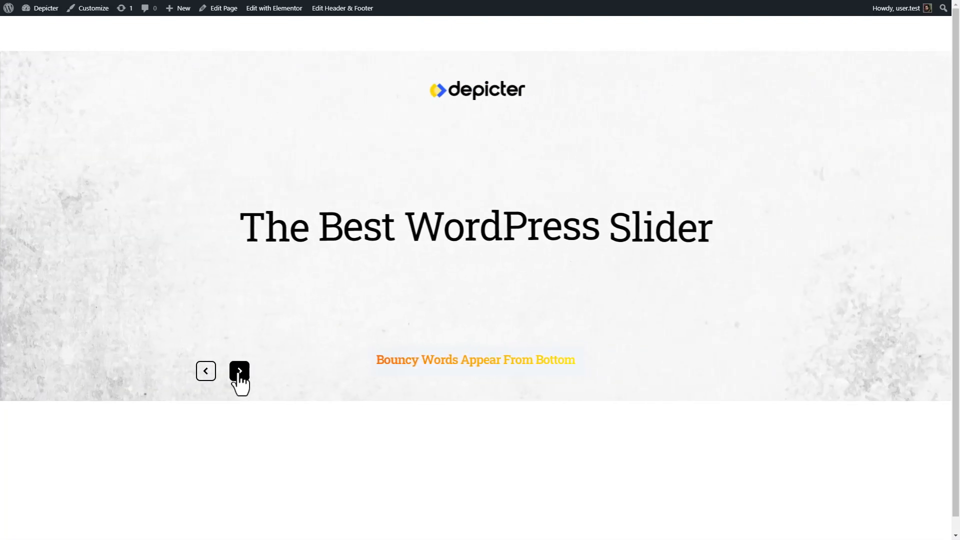
left_click(240, 371)
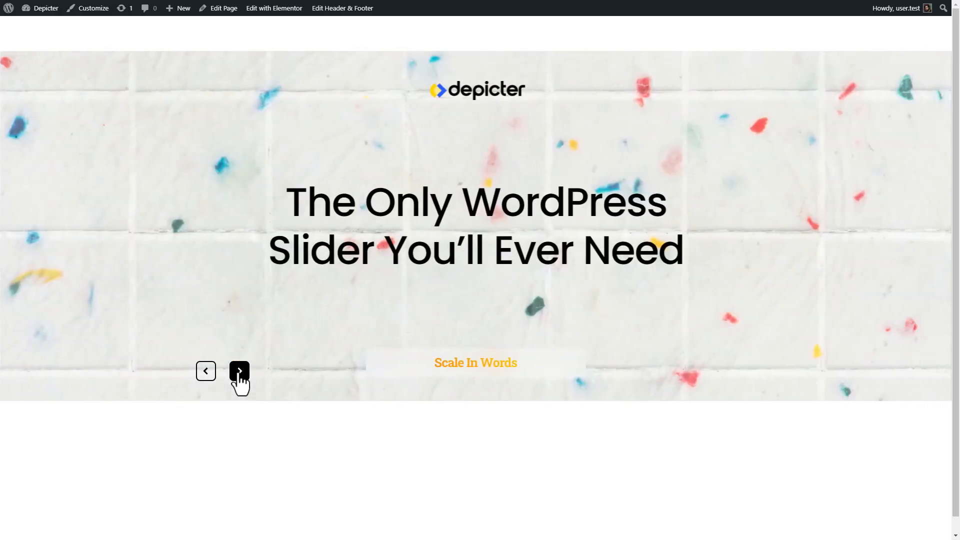
left_click_drag(452, 215, 358, 304)
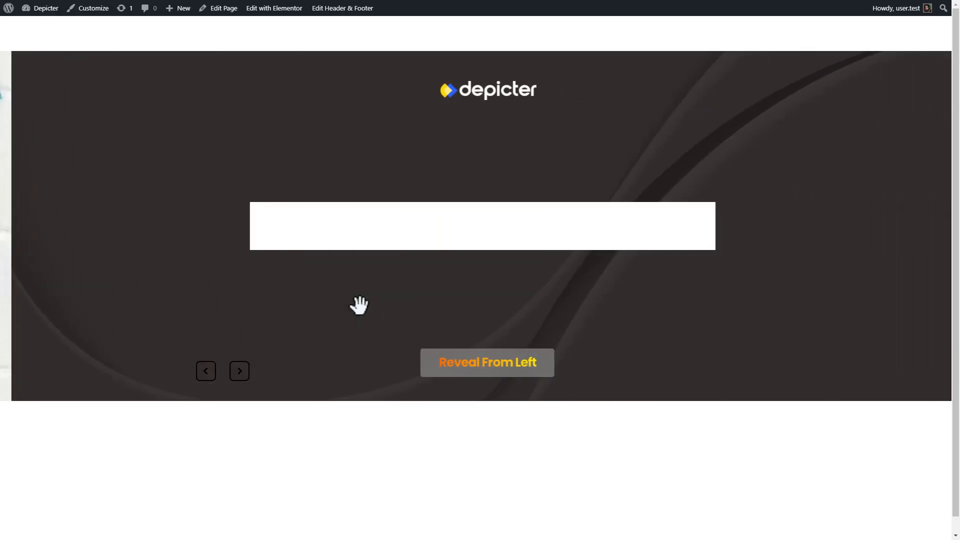
left_click_drag(523, 311, 315, 315)
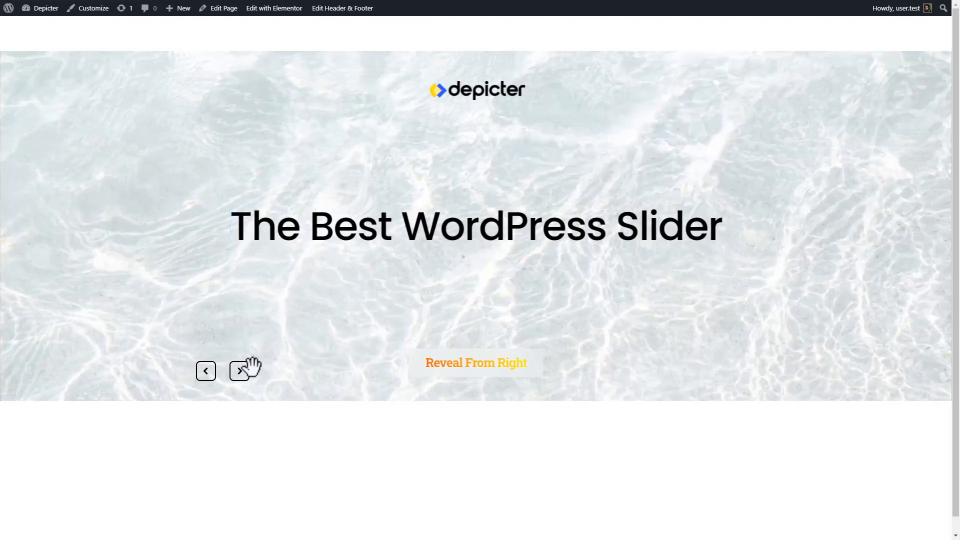
left_click(241, 378)
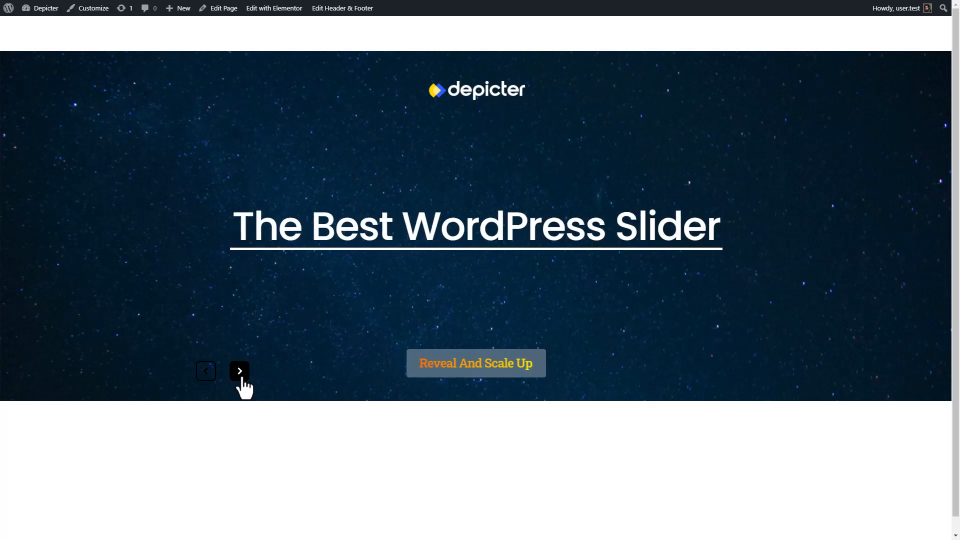
left_click(241, 379)
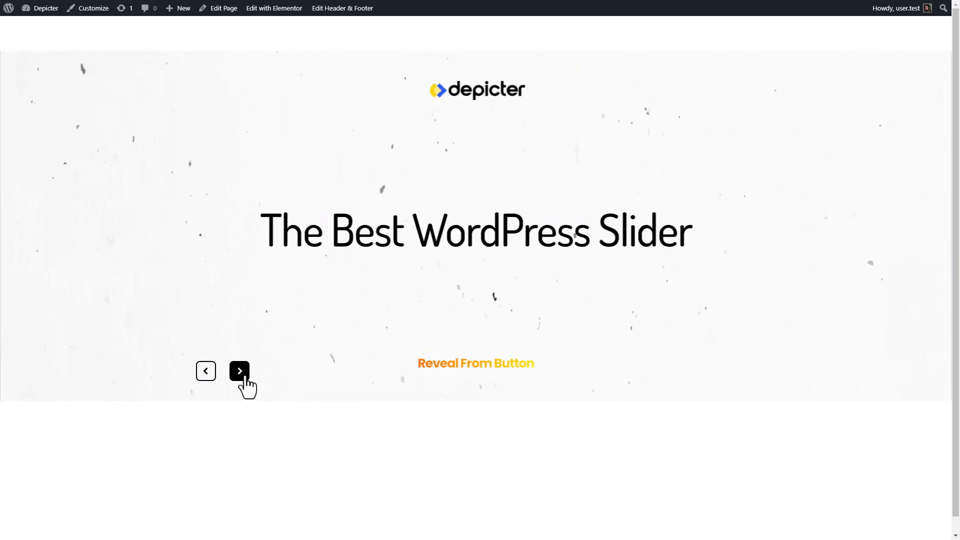
left_click(242, 378)
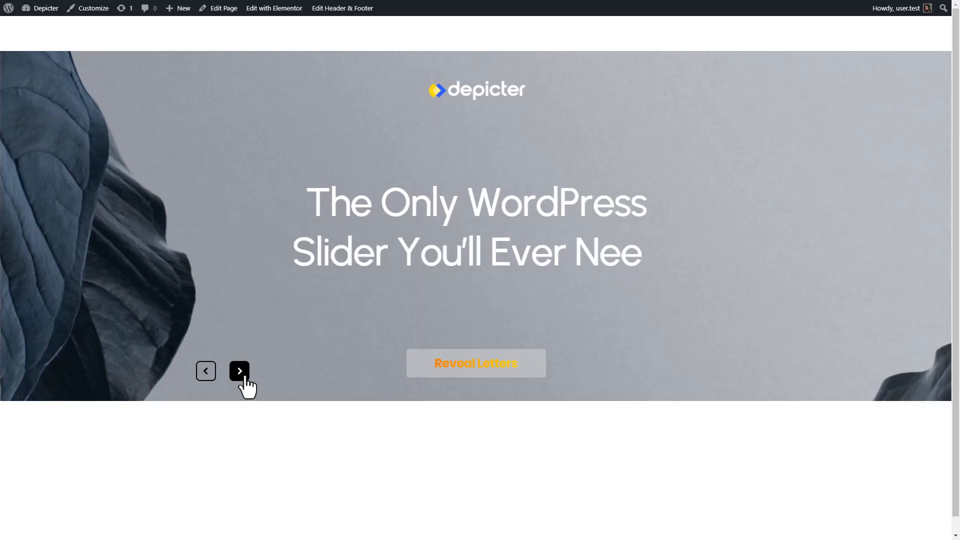
left_click(241, 377)
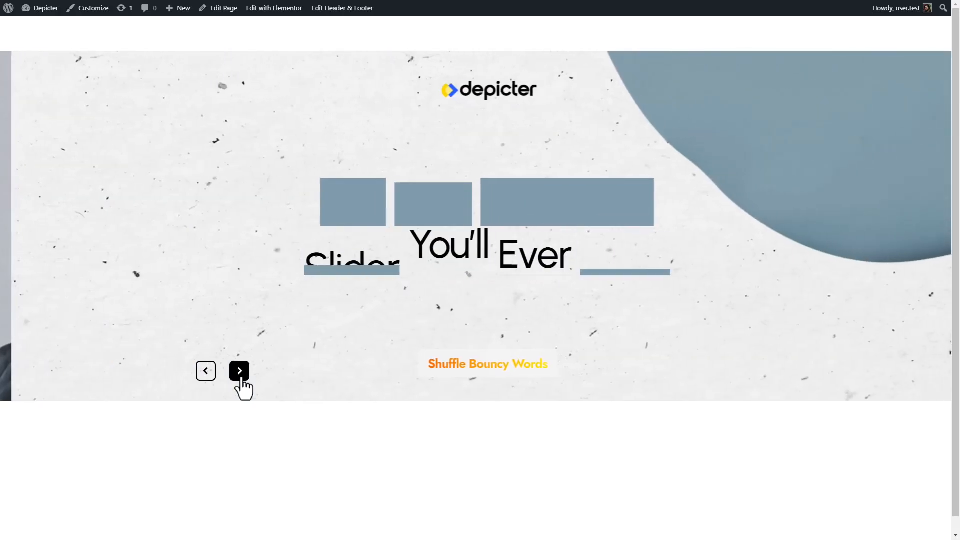
left_click_drag(509, 310, 351, 308)
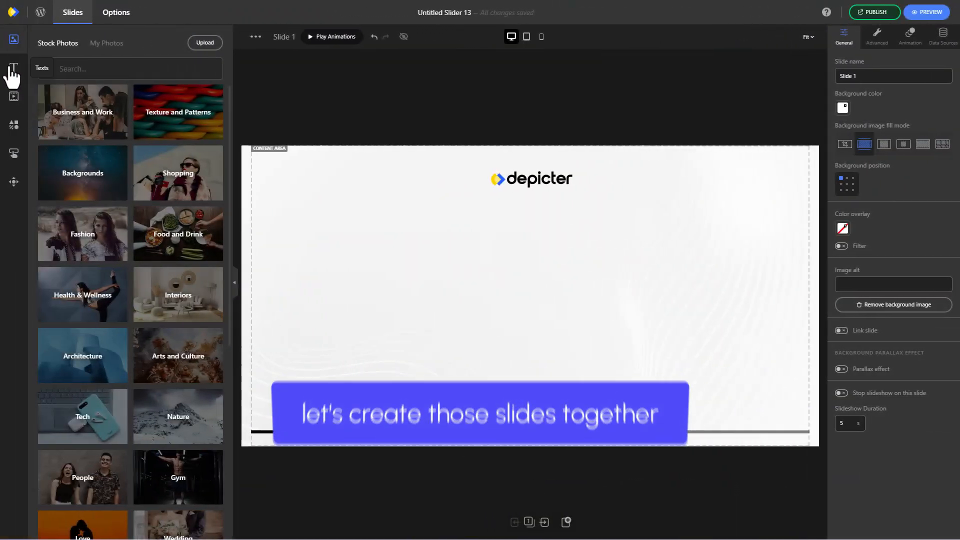
Add a heading to slide 1 reading "The only WordPress slider you'll ever need" and place it near the middle
left_click(14, 69)
left_click(120, 93)
left_click_drag(284, 155, 515, 285)
double_click(515, 285)
type("The only WordPress")
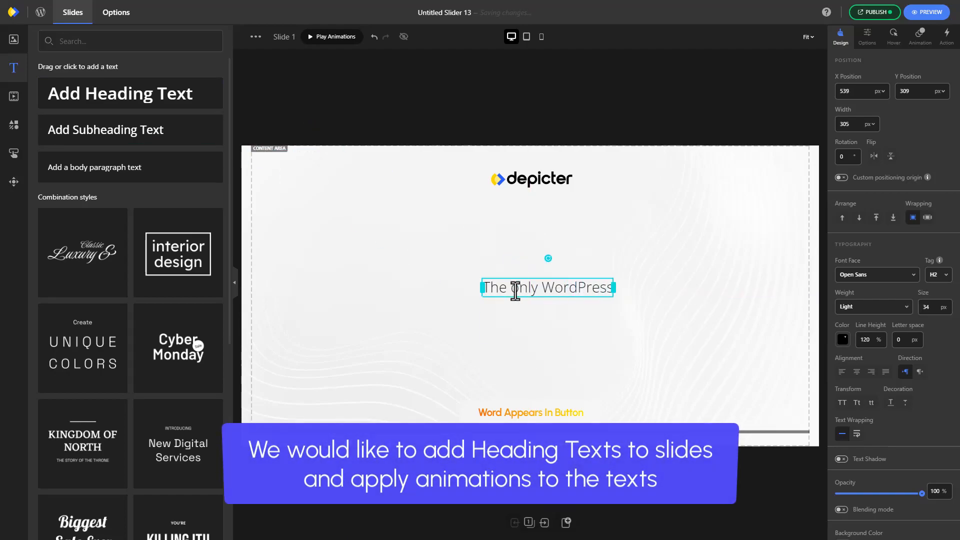
type(" slider you'll ever nee")
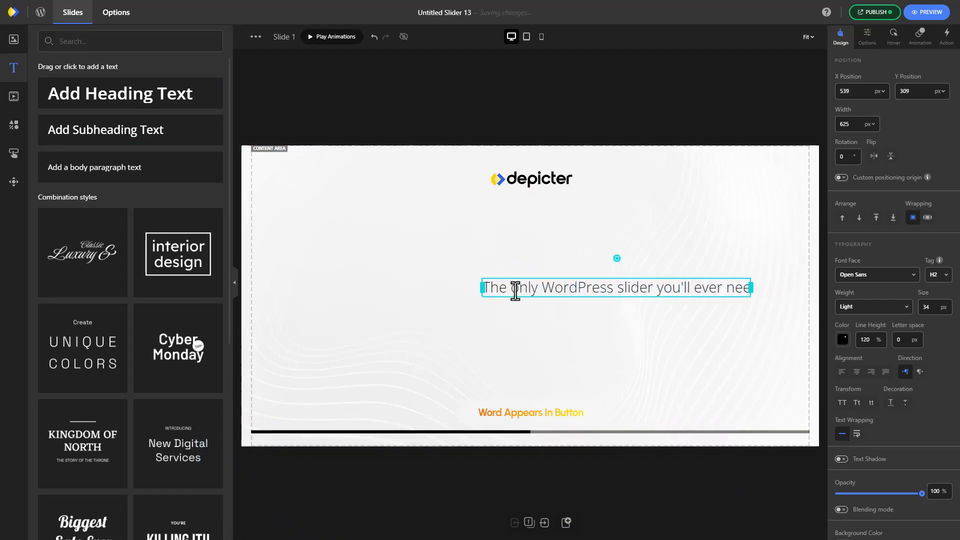
left_click_drag(526, 291, 422, 295)
Style the slide 1 heading in Archivo at 85 px with Medium weight and capitalized words
left_click(848, 274)
type("arch")
left_click(852, 319)
left_click_drag(931, 308, 919, 310)
type("85")
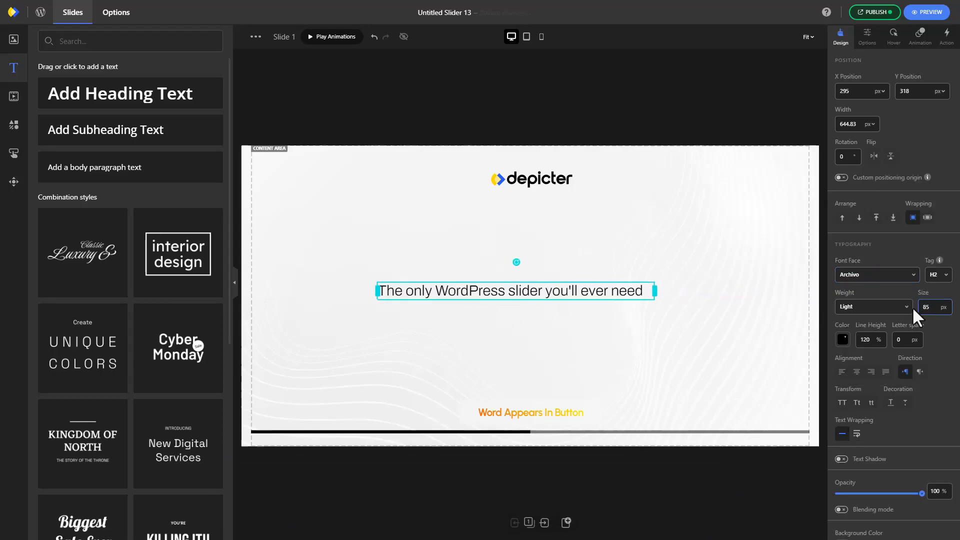
left_click(907, 306)
left_click(875, 359)
left_click(857, 403)
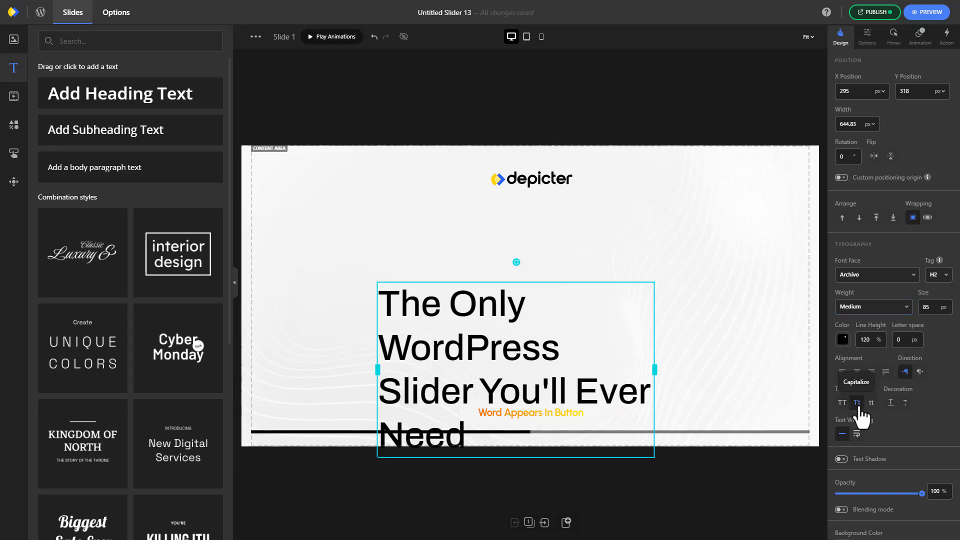
Widen the slide 1 heading to about 899 px, centre-align its text, and position it between the logo and caption
left_click_drag(598, 348, 610, 276)
left_click_drag(664, 301, 774, 301)
left_click(858, 372)
left_click_drag(584, 296, 531, 292)
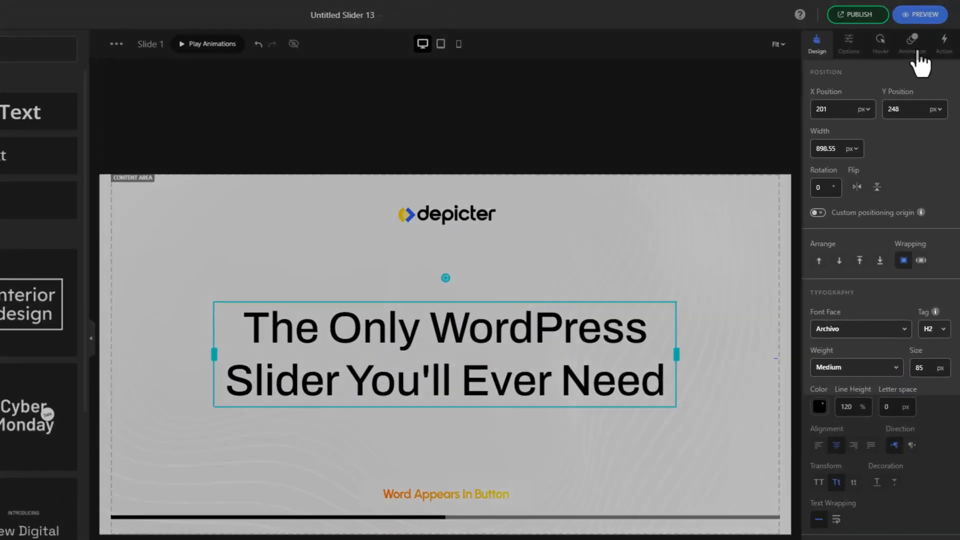
Give the slide 1 heading a text entrance animation moving 100% from the bottom at 90% scale, and preview it
left_click(915, 50)
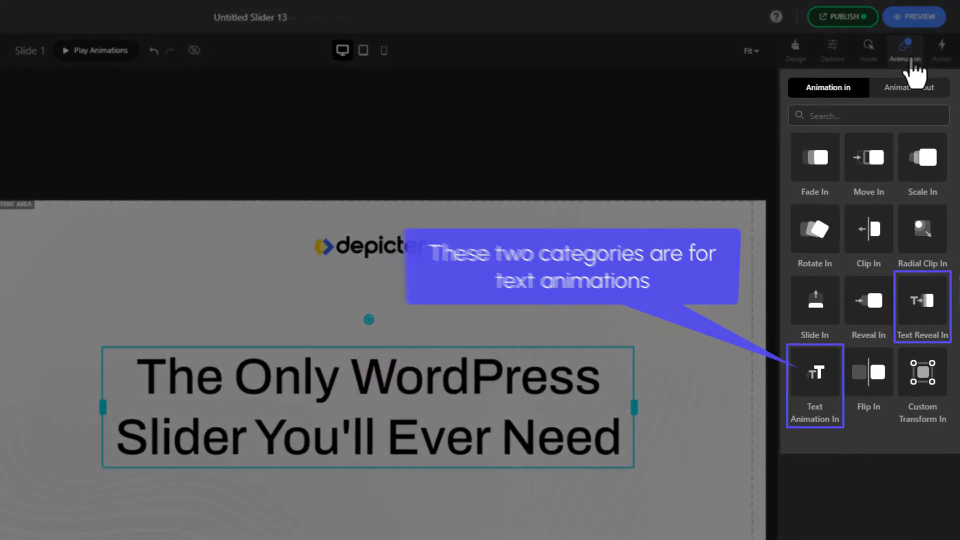
left_click(890, 456)
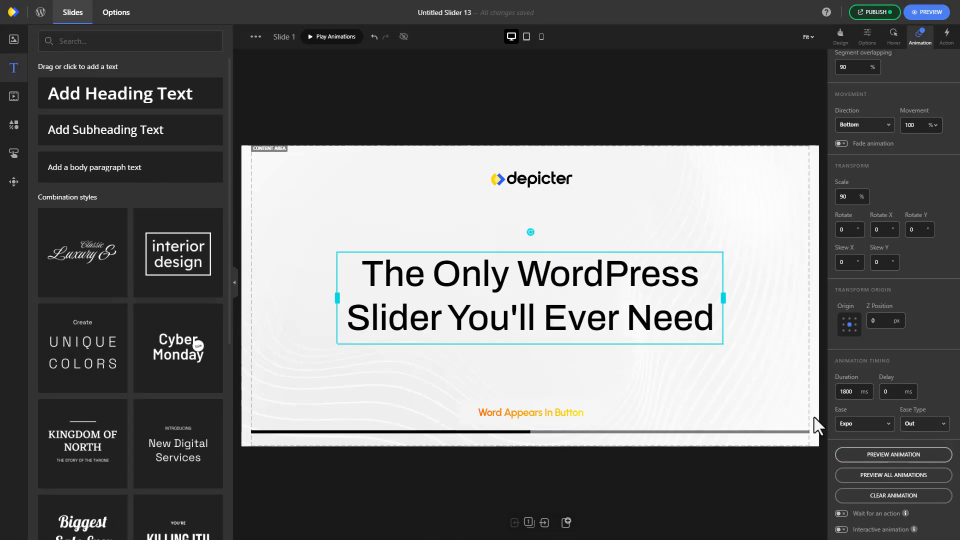
On slide 2, add a heading reading "The only WordPress slider you'll ever need" at mid-height
left_click(544, 523)
left_click(130, 94)
left_click_drag(275, 157, 313, 296)
type("The")
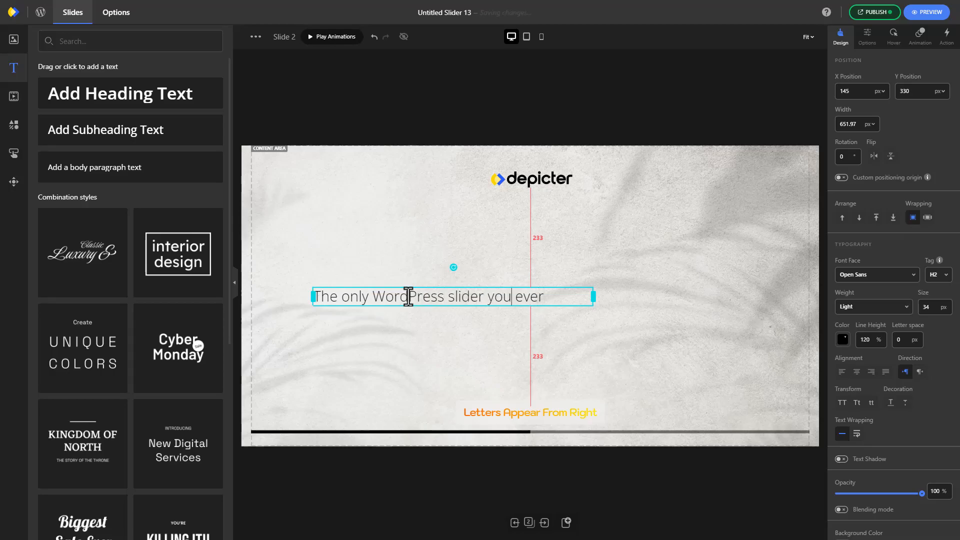
Style the slide 2 heading in Ubuntu at 85 px with a heavier weight and capitalized words
left_click(883, 276)
type("ubu")
left_click(922, 306)
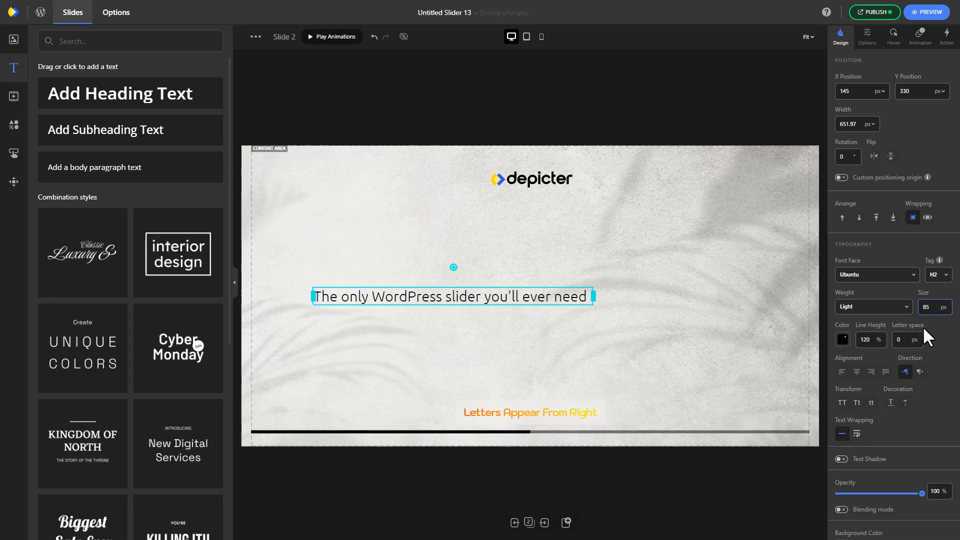
left_click(880, 310)
left_click(855, 390)
left_click(857, 403)
Centre-align the slide 2 heading, widen its text box, and centre it horizontally on the slide
left_click(857, 373)
left_click_drag(577, 374, 707, 295)
left_click_drag(521, 288, 535, 287)
Apply a text entrance animation to the slide 2 heading that fades in letters from the right, and review its settings
left_click(921, 37)
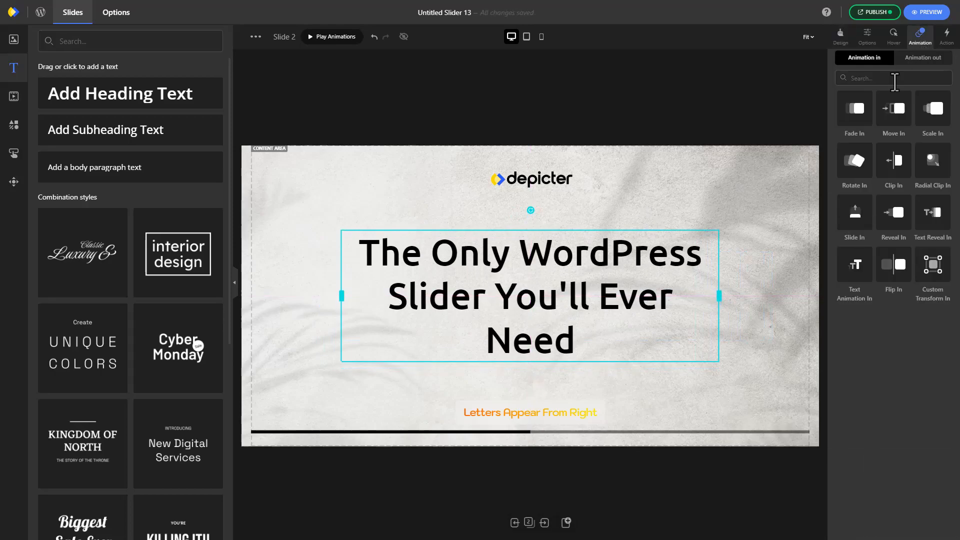
left_click(856, 267)
left_click(868, 133)
scroll(921, 233, "down", 3)
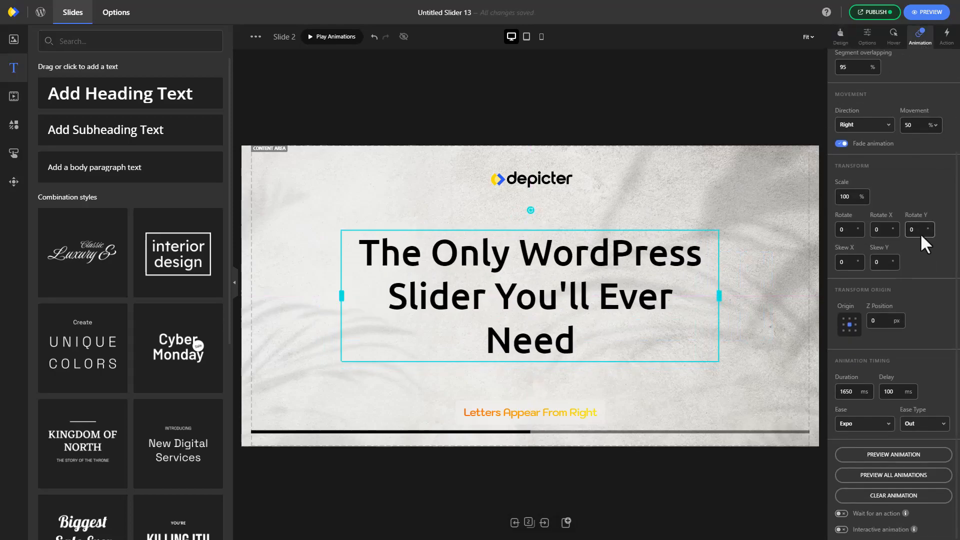
scroll(870, 326, "up", 3)
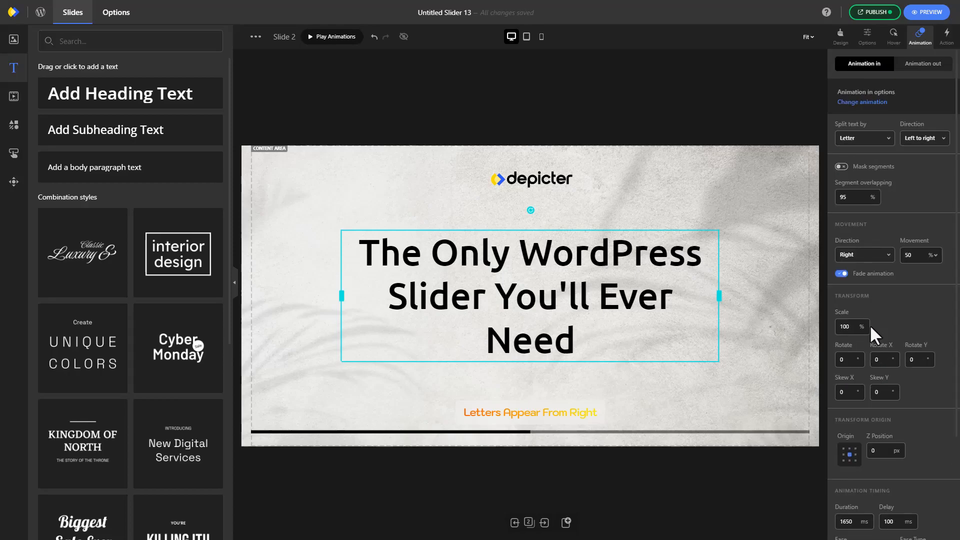
On slide 3, add a heading reading "The only WordPress slider you'll ever need" near the middle
left_click(545, 522)
left_click(120, 94)
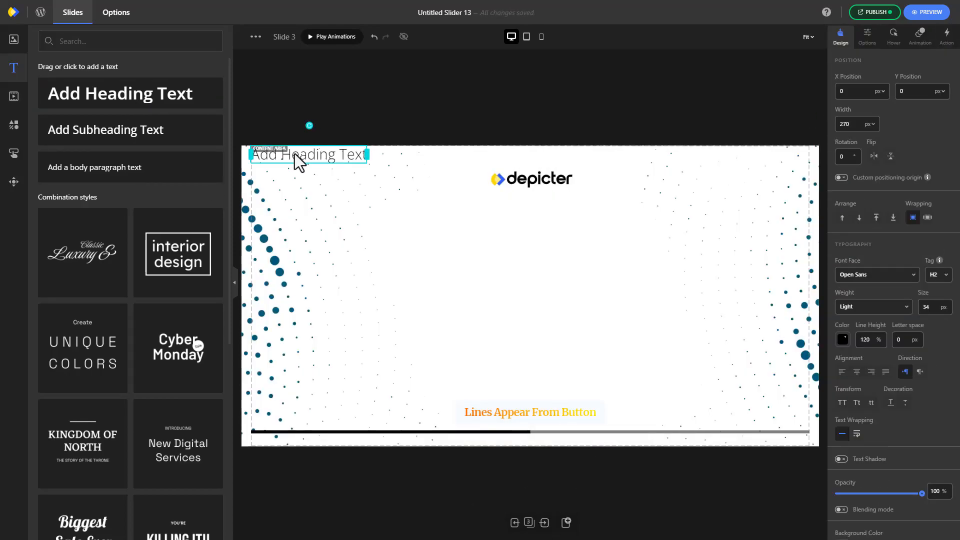
left_click_drag(300, 161, 513, 287)
double_click(513, 287)
type("The only WordPress slider you")
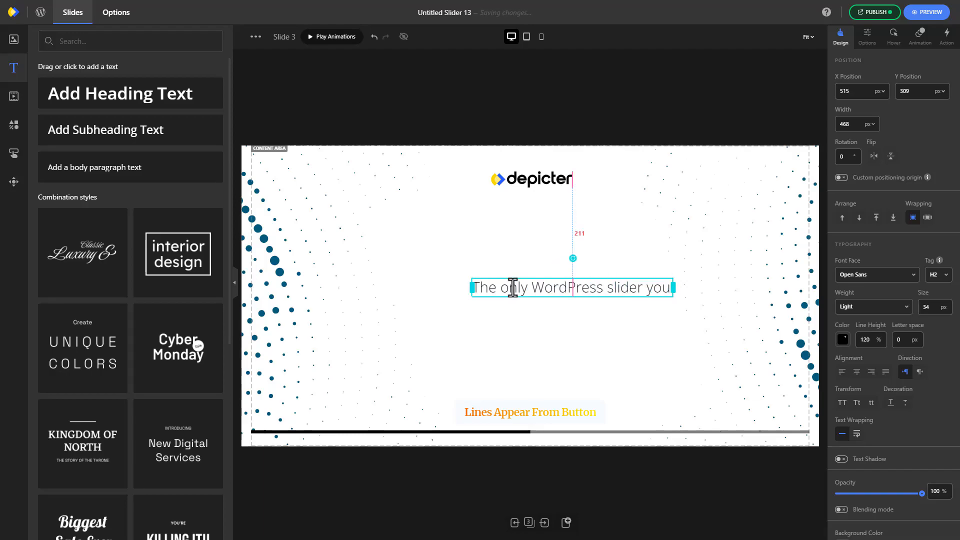
type("'ll ever need")
left_click(518, 300)
left_click(549, 289)
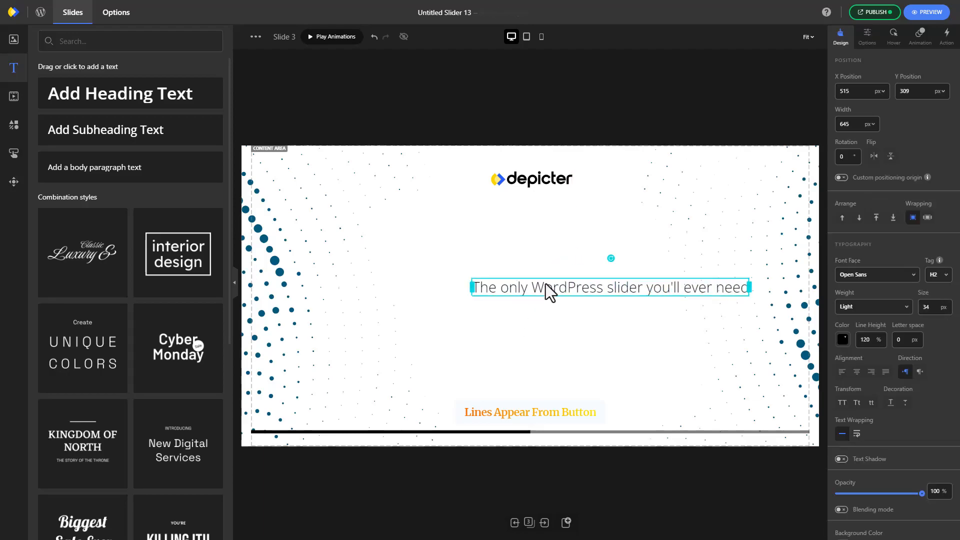
Style the slide 3 heading in Roboto Slab at 80 px with Medium weight
left_click(875, 275)
type("roboto")
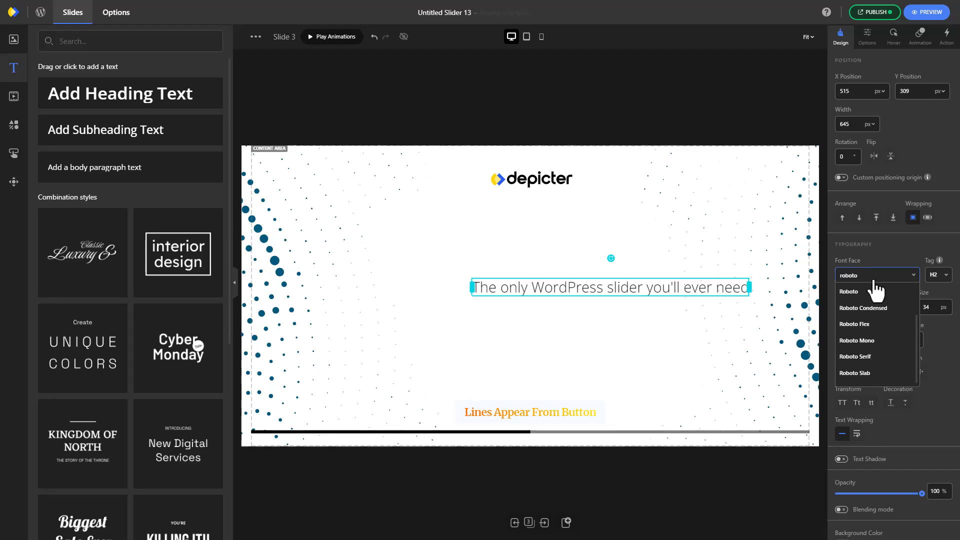
left_click(875, 373)
left_click(927, 309)
type("80")
left_click(895, 308)
left_click(878, 356)
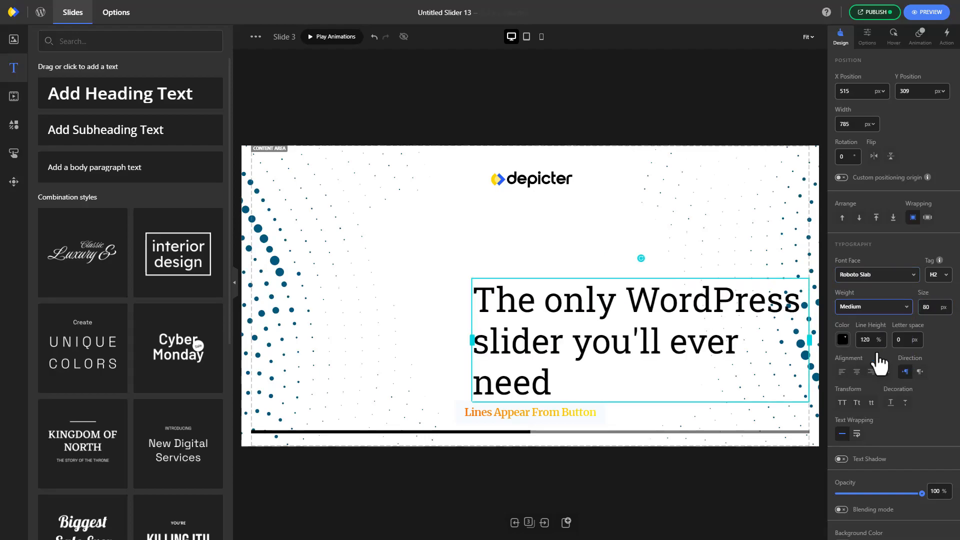
Format the slide 3 heading in dark blue with capitalized words, centre alignment and -2 px letter spacing
left_click(843, 340)
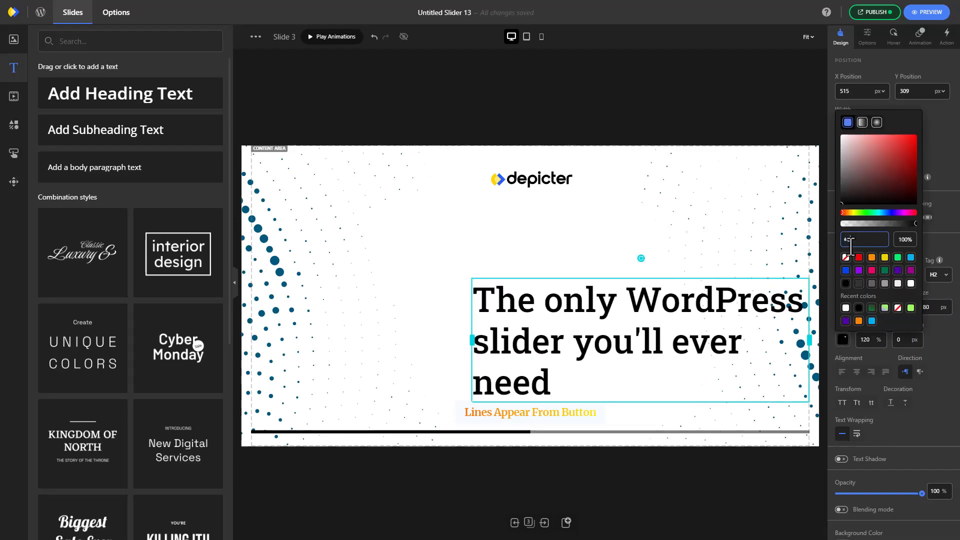
type("d")
left_click(861, 386)
left_click(857, 402)
left_click(857, 372)
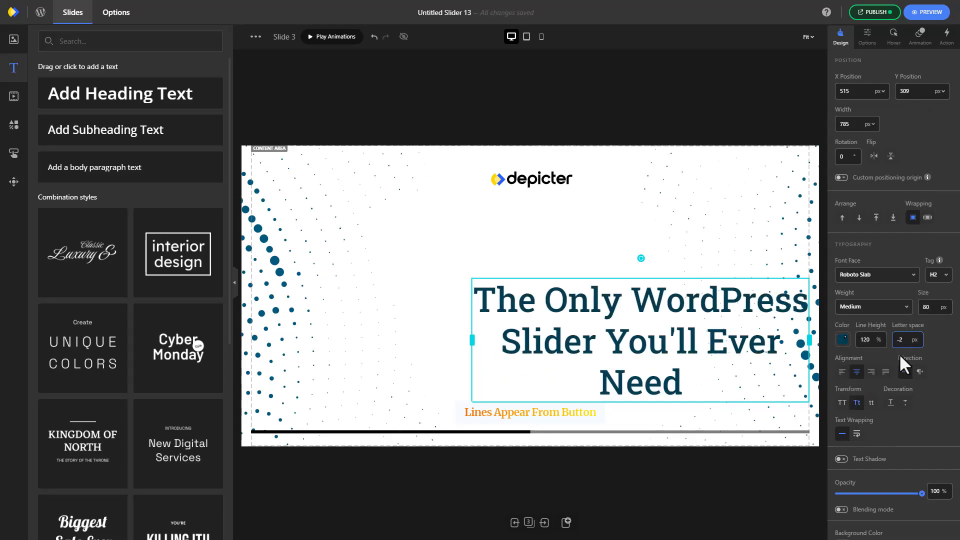
Widen the slide 3 heading to about 952 px and centre it between the logo and the caption
left_click_drag(650, 365, 534, 299)
left_click_drag(766, 296, 705, 296)
left_click_drag(505, 303, 536, 298)
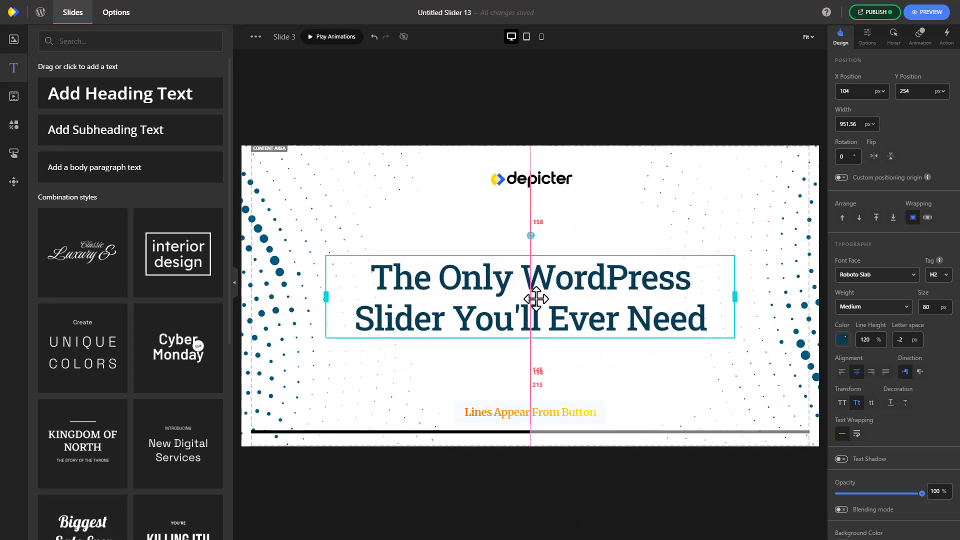
Apply a text entrance animation to the slide 3 heading that brings masked lines in from the bottom, and preview it
left_click(920, 36)
left_click(849, 282)
left_click(896, 166)
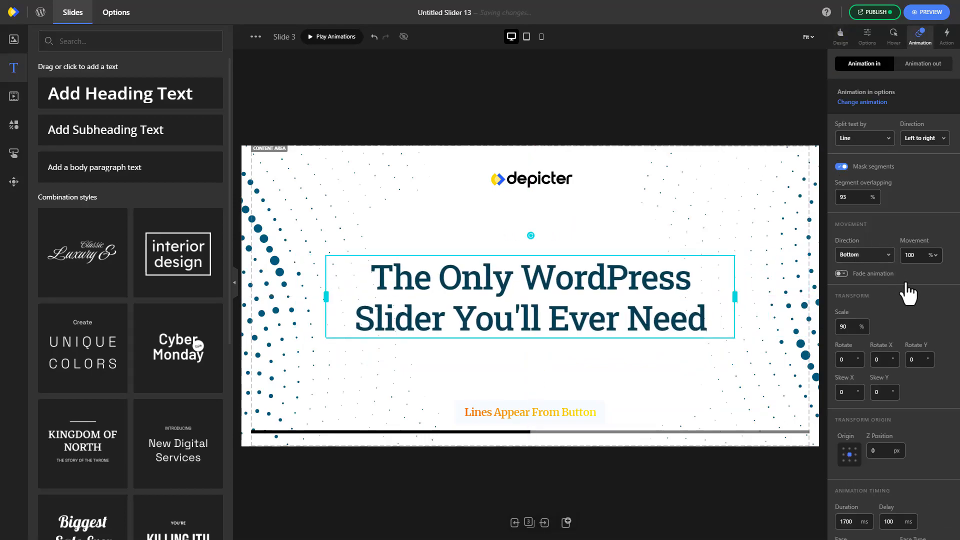
scroll(910, 329, "down", 1)
scroll(911, 329, "down", 1)
left_click(881, 455)
On slide 4, add a heading reading "The Best WordPress Slider" near the middle
left_click(545, 522)
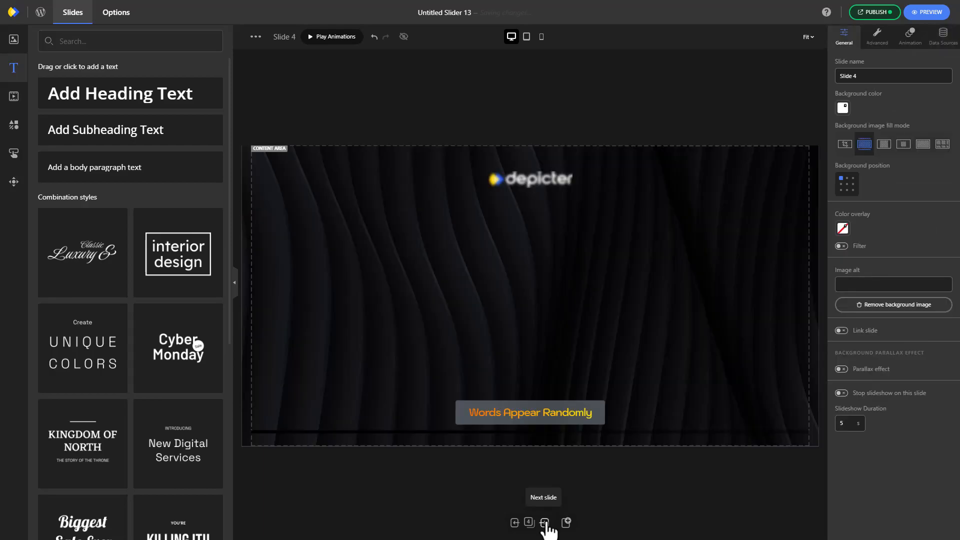
left_click(138, 98)
left_click_drag(287, 153, 507, 295)
triple_click(506, 297)
type("Create")
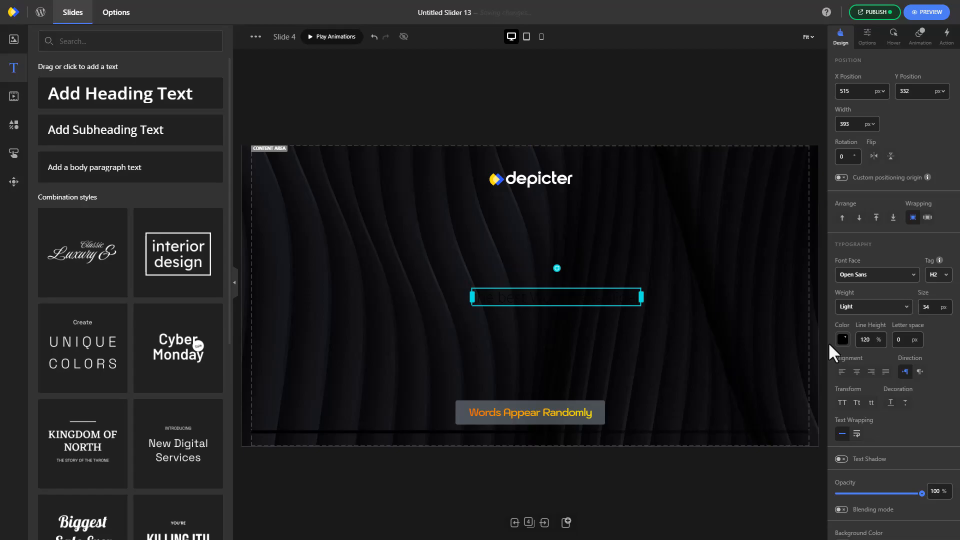
Style the slide 4 heading in white Roboto Slab at 80 px with Regular weight
left_click(843, 339)
left_click(856, 315)
left_click(869, 277)
type("roboto")
left_click(867, 373)
left_click(919, 306)
type("80")
left_click(879, 309)
left_click(857, 340)
Centre-align and capitalize the slide 4 heading with -2 px letter spacing, and move it to the slide's centre
left_click(856, 372)
left_click(857, 403)
left_click_drag(635, 325, 514, 292)
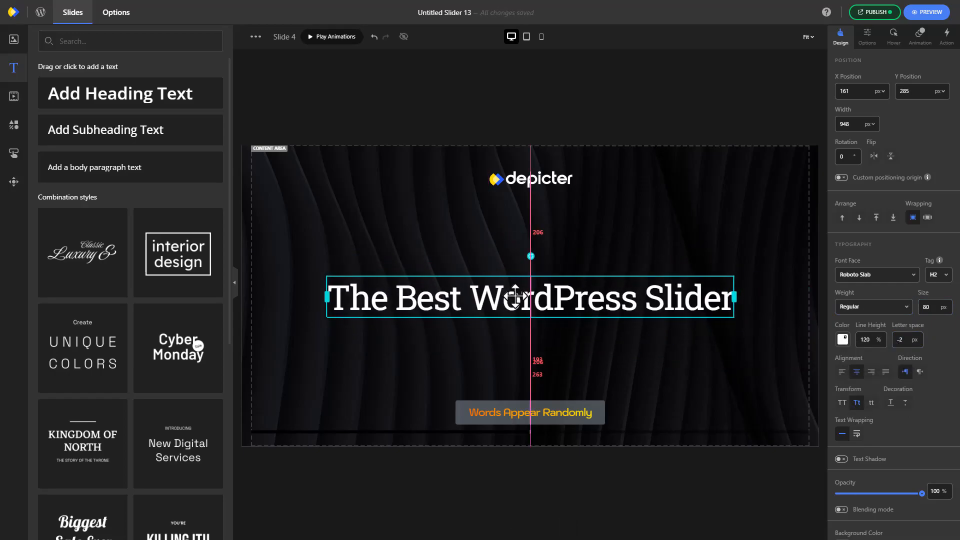
Apply the Words appear randomly text entrance animation to the slide 4 heading
left_click(923, 37)
left_click(855, 267)
left_click(916, 188)
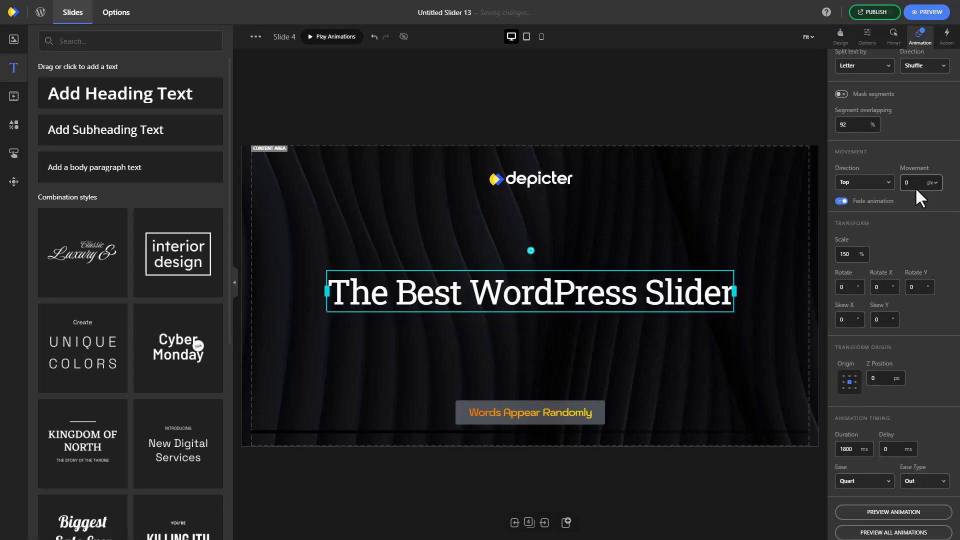
scroll(920, 208, "down", 1)
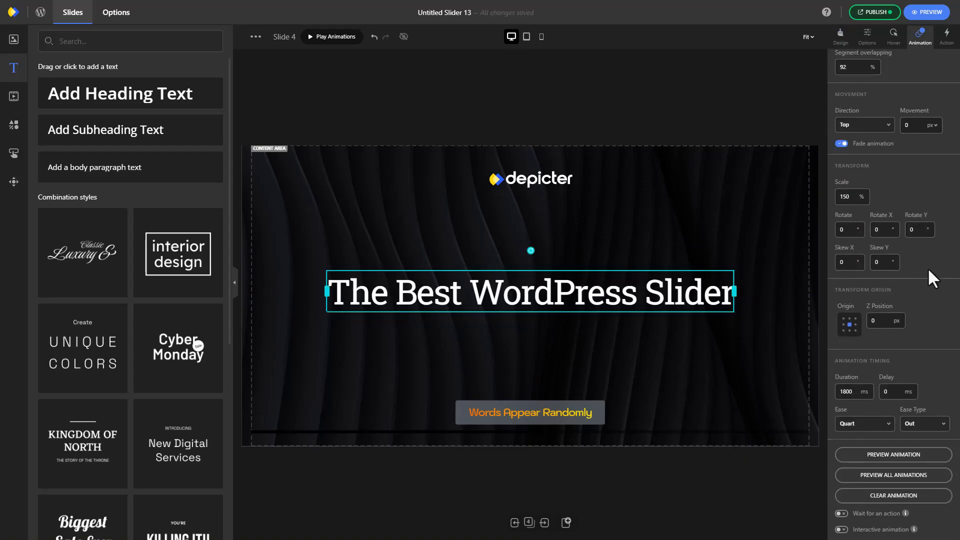
On the fifth slide, add a heading reading "The best WordPress slider" near the middle
left_click(545, 522)
left_click(156, 108)
left_click_drag(309, 155, 525, 290)
double_click(524, 294)
type("The best WordPress slider")
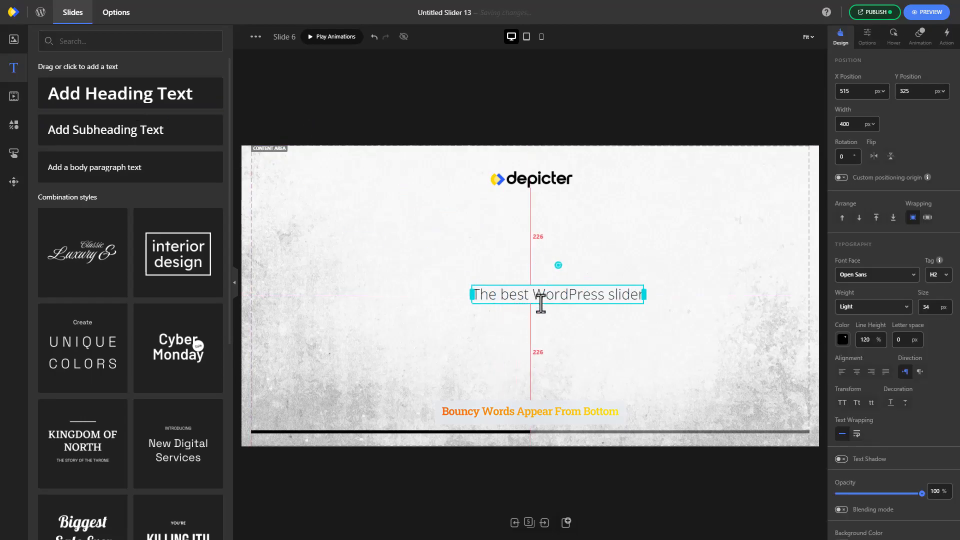
Style the fifth slide's heading in Roboto Slab at 80 px with Regular weight
left_click(843, 278)
left_click(856, 373)
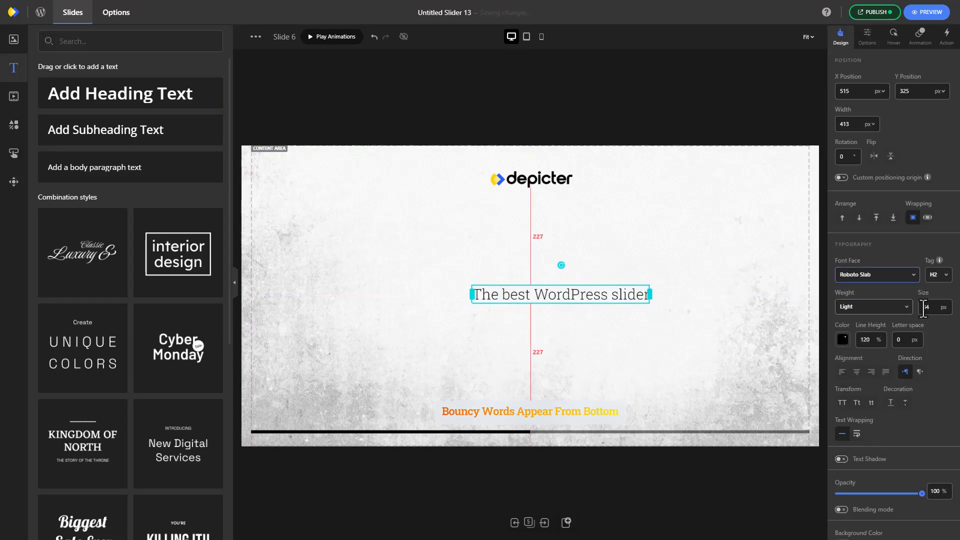
left_click(896, 309)
left_click(861, 340)
Give the fifth slide's heading -2 px letter spacing, centre-align and capitalize it, and move it to the slide's centre
left_click_drag(903, 339, 889, 337)
type("-2")
left_click(857, 372)
left_click(855, 403)
left_click_drag(646, 352, 534, 322)
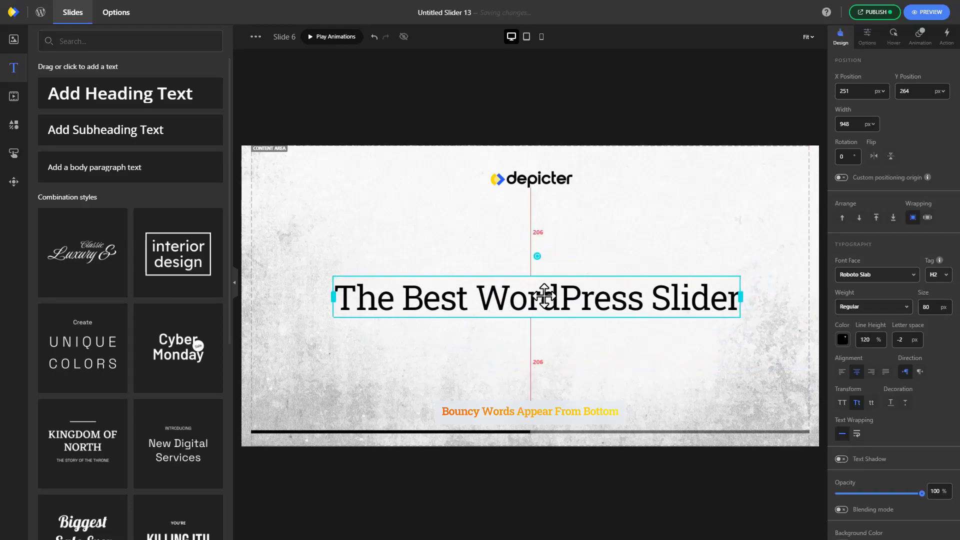
Apply the Bouncy words appear from bottom entrance animation to the fifth slide's heading and preview it
left_click(920, 35)
left_click(853, 271)
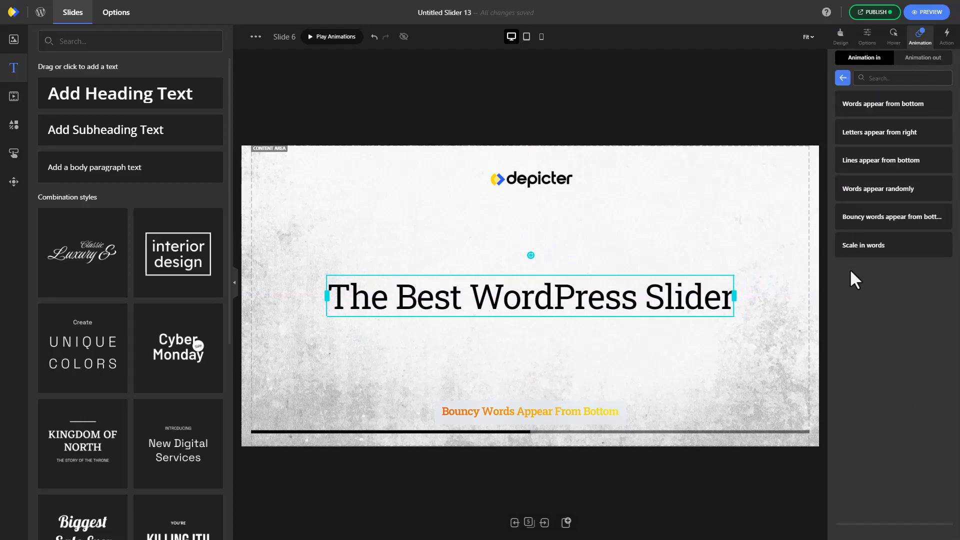
left_click(872, 215)
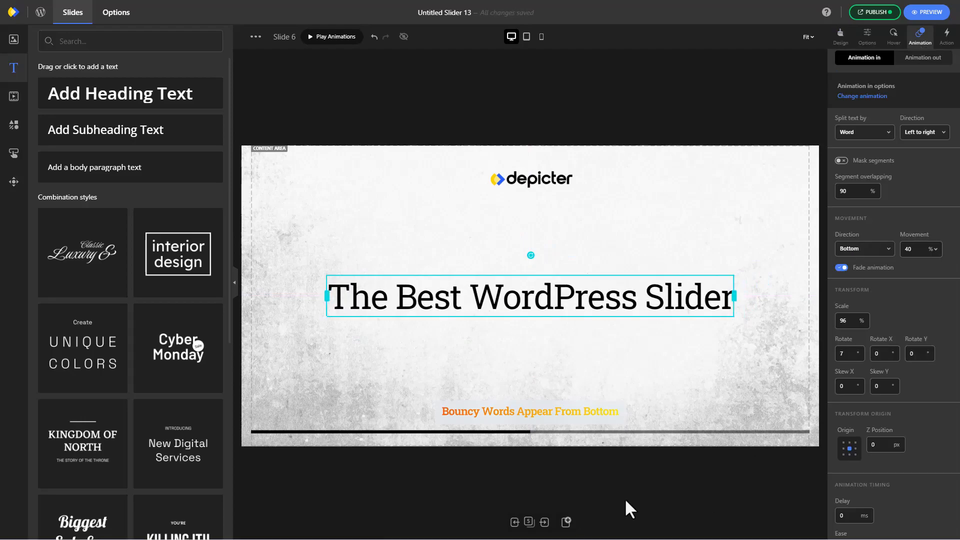
scroll(893, 350, "down", 3)
left_click(894, 454)
On the sixth slide, add a heading reading "the only WordPress slider you'll ever need" near the middle
left_click(545, 522)
left_click_drag(150, 99, 536, 303)
double_click(520, 296)
key("ctrl+a")
type("the d")
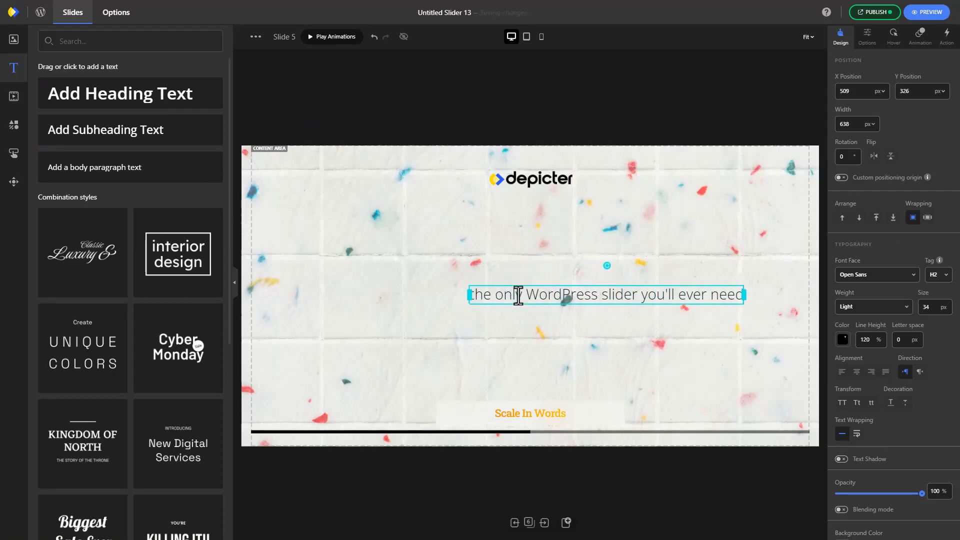
Style the sixth slide's heading in Poppins at 80 px with Medium weight
left_click(848, 288)
left_click(850, 302)
type("8")
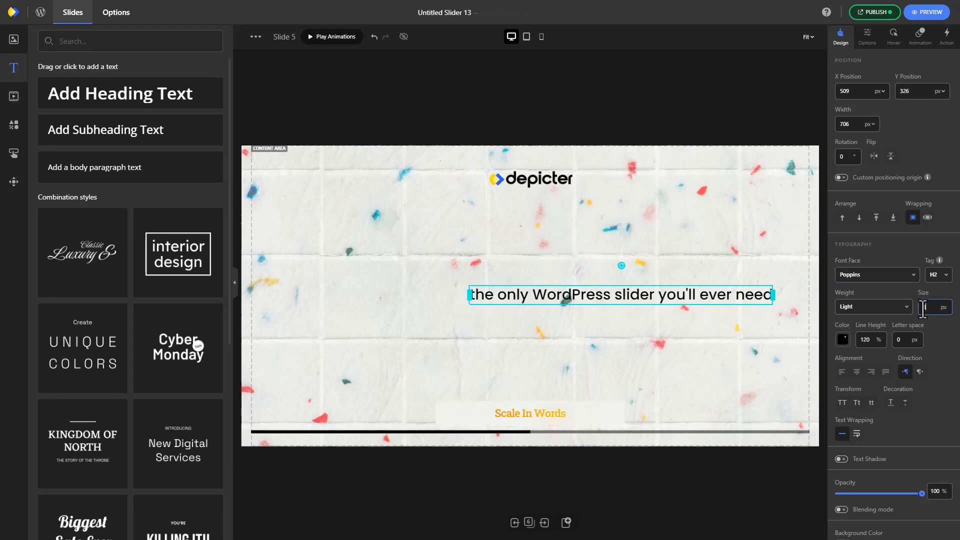
type("0")
left_click(874, 307)
left_click(851, 390)
Centre-align and capitalize the sixth slide's heading with -2 px letter spacing, widen it to about 978 px, and centre it on the slide
left_click(856, 372)
left_click(857, 402)
left_click_drag(901, 340, 887, 340)
type("-2")
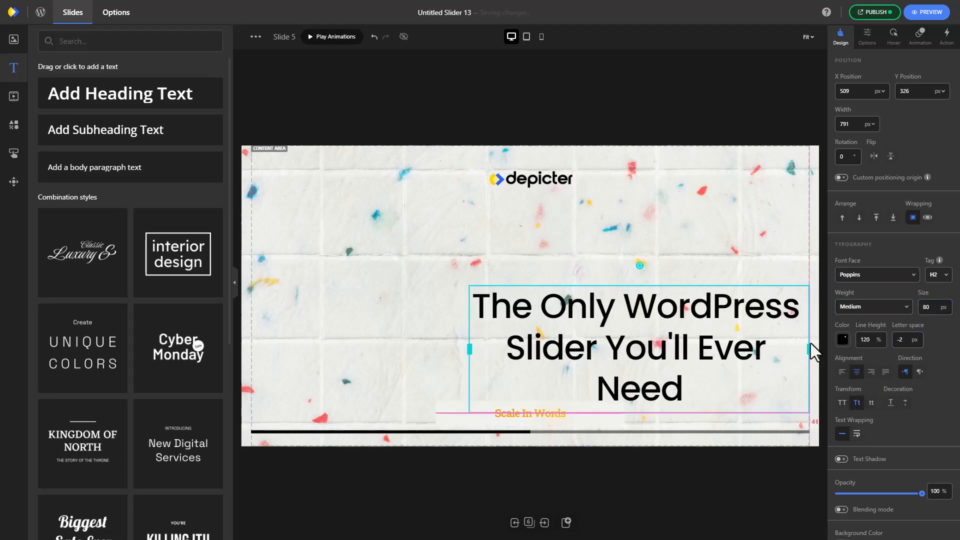
left_click_drag(716, 383, 715, 302)
left_click_drag(774, 296, 744, 296)
mouse_move(526, 294)
left_mouse_down()
mouse_move(536, 293)
mouse_move(519, 292)
left_mouse_up()
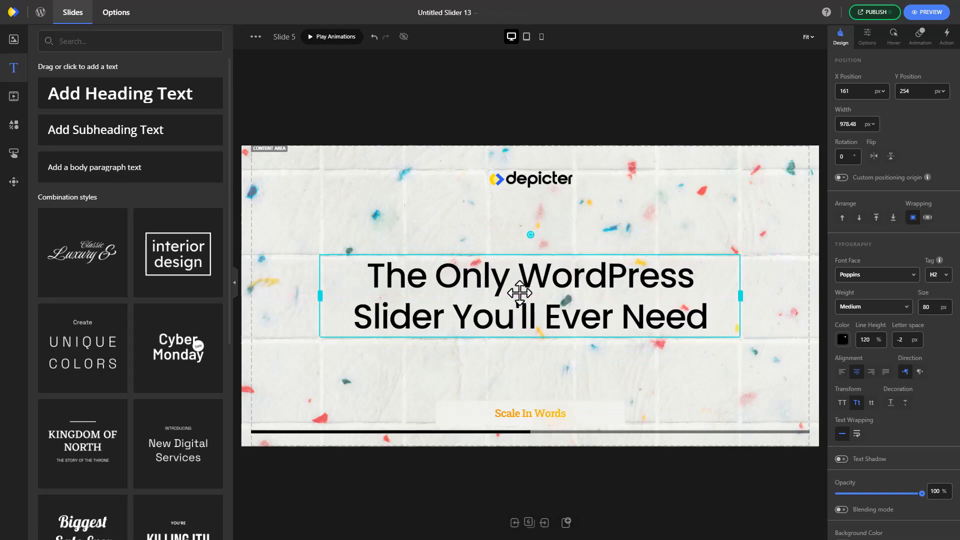
Apply the Scale in words text entrance animation to the sixth slide's heading and clear its segment overlapping value
left_click(920, 35)
left_click(845, 253)
left_click(850, 244)
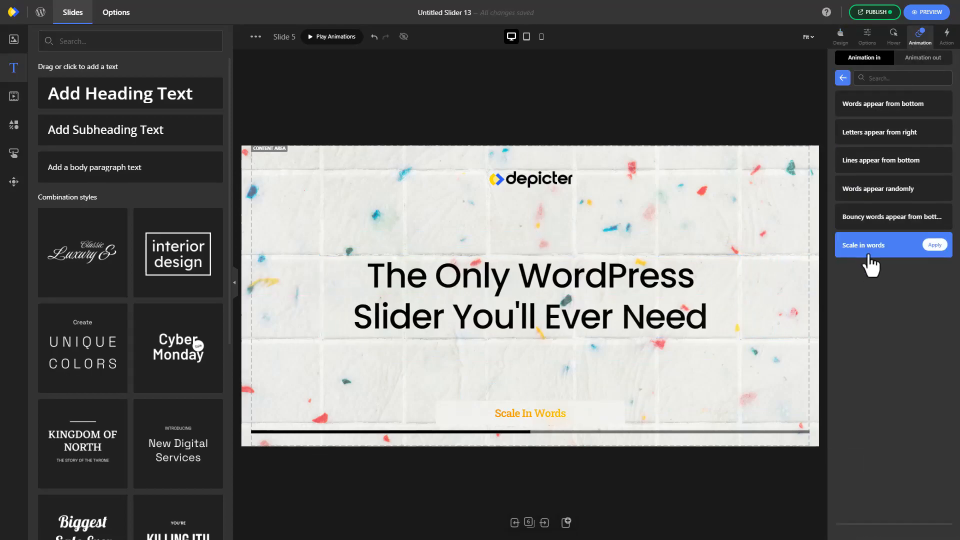
type("0")
left_click_drag(850, 192, 825, 194)
left_click(917, 194)
key("BackSpace")
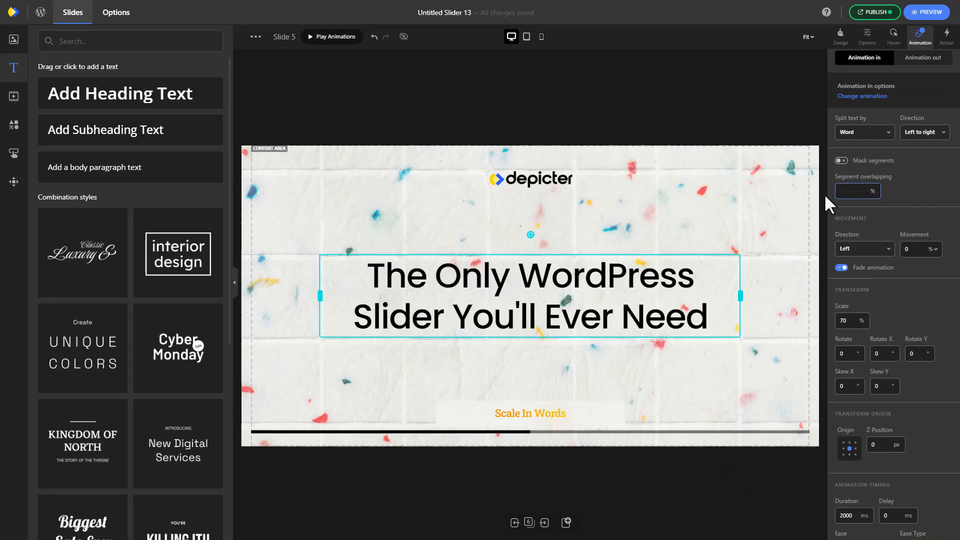
On slide 7, add a heading reading "the best WordPress slider" near the middle
left_click(545, 522)
left_click_drag(121, 97, 520, 288)
triple_click(517, 290)
type("the best WordPress")
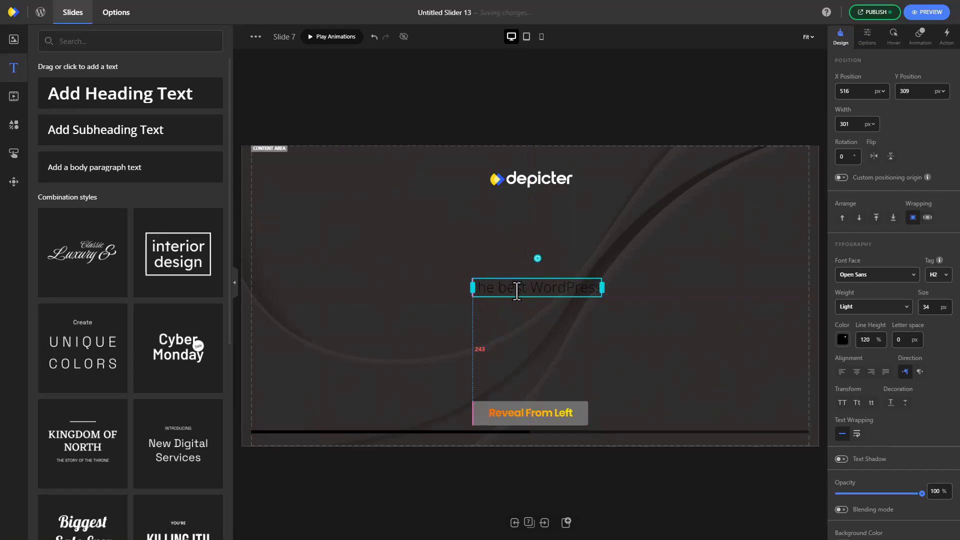
left_click(580, 256)
left_click(585, 287)
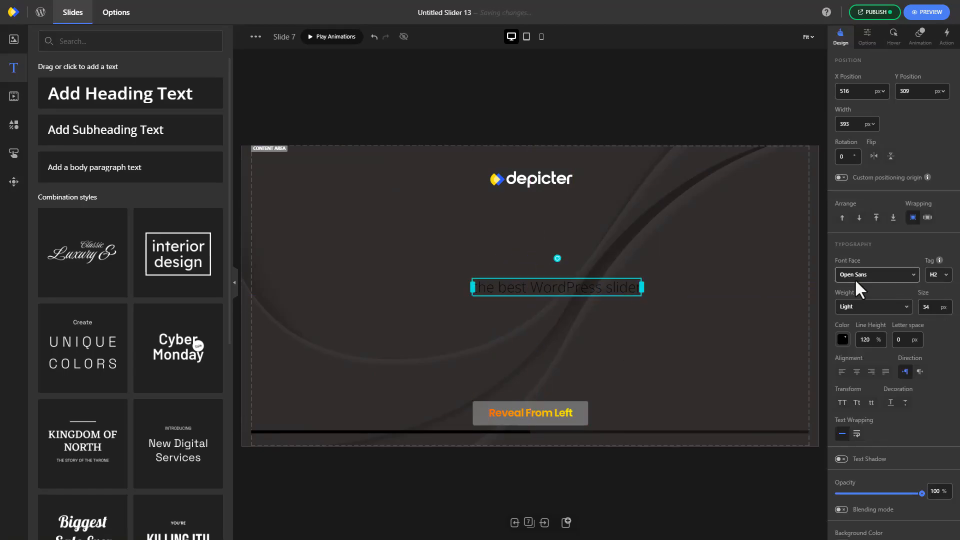
Style the slide 7 heading in white Roboto Slab, matching the slide 4 heading's size and weight
left_click(843, 340)
left_click(845, 309)
left_click(850, 277)
type("roboto")
left_click(866, 372)
left_click(868, 308)
left_click(865, 373)
Set the slide 7 heading's letter spacing to -2 px, centre-align and capitalize it, and move it to the slide's centre
left_click_drag(906, 341, 893, 342)
type("-2")
left_click(856, 373)
left_click(857, 402)
left_click(717, 387)
left_click_drag(605, 342, 495, 322)
left_click_drag(626, 266, 590, 283)
Apply the Reveal from left text entrance animation to the slide 7 heading
left_click(925, 42)
left_click(937, 233)
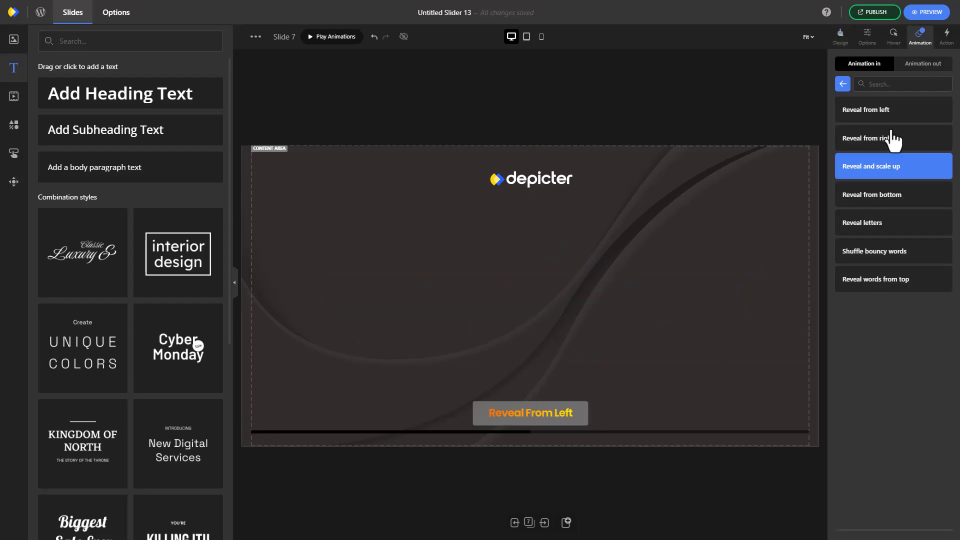
left_click(880, 122)
Set the slide 7 heading animation's cover colour to white (#ffffff) and preview the animation
left_click(843, 240)
left_click(847, 446)
left_click(919, 219)
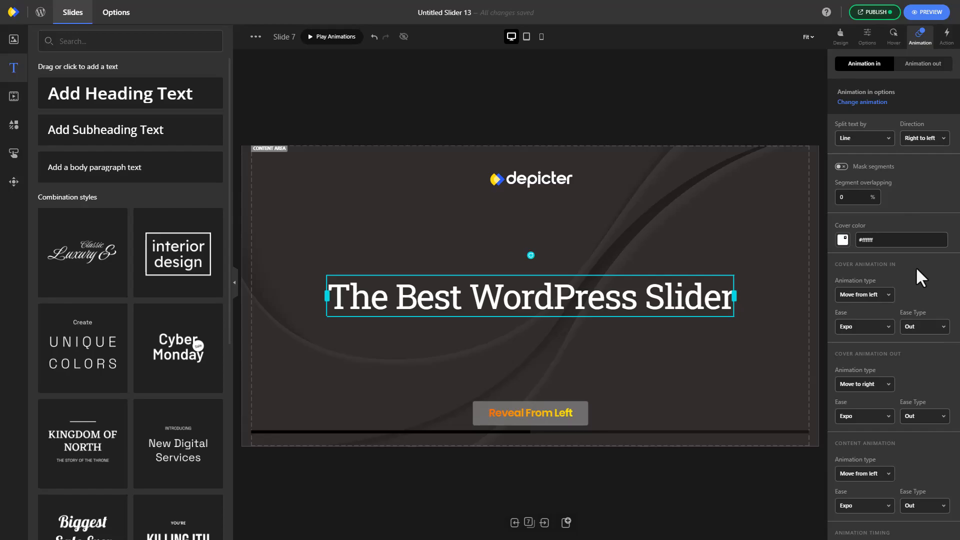
scroll(916, 266, "down", 3)
left_click(888, 456)
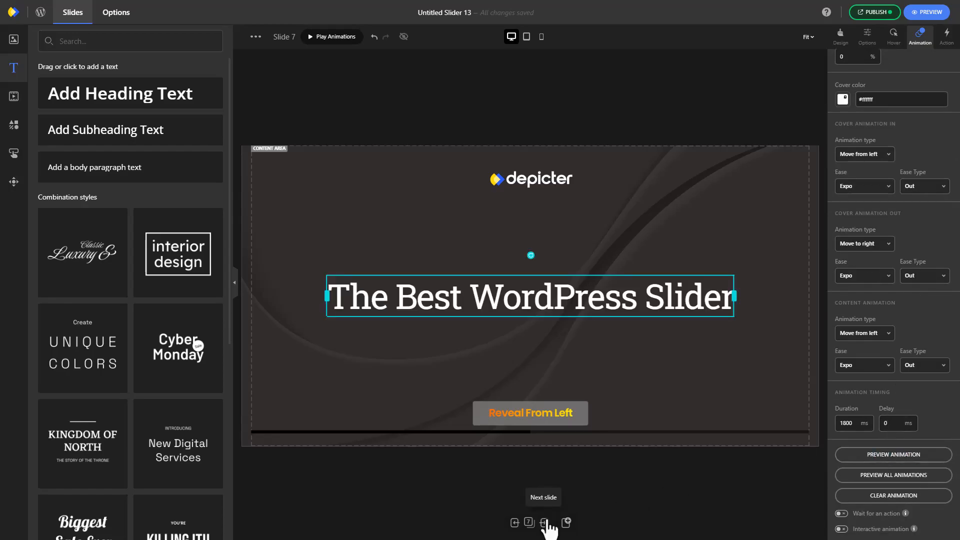
On slide 8, add a heading reading "the best WordPress slider"
left_click(544, 523)
left_click(120, 93)
double_click(508, 293)
type("the best")
Style the slide 8 heading in Poppins at 80 px with Medium weight
left_click(868, 275)
type("pop")
left_click(866, 304)
left_click_drag(932, 306, 920, 305)
type("80")
left_click(874, 307)
left_click(866, 389)
Centre-align and capitalize the slide 8 heading, and place it on one line at the slide's centre
left_click(857, 373)
left_click(857, 403)
left_click(668, 378)
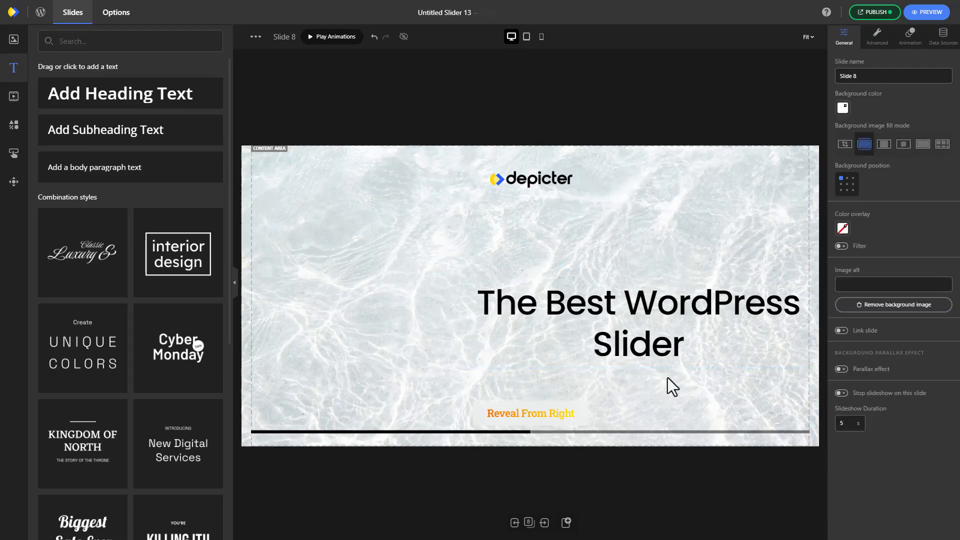
left_click_drag(676, 330, 551, 294)
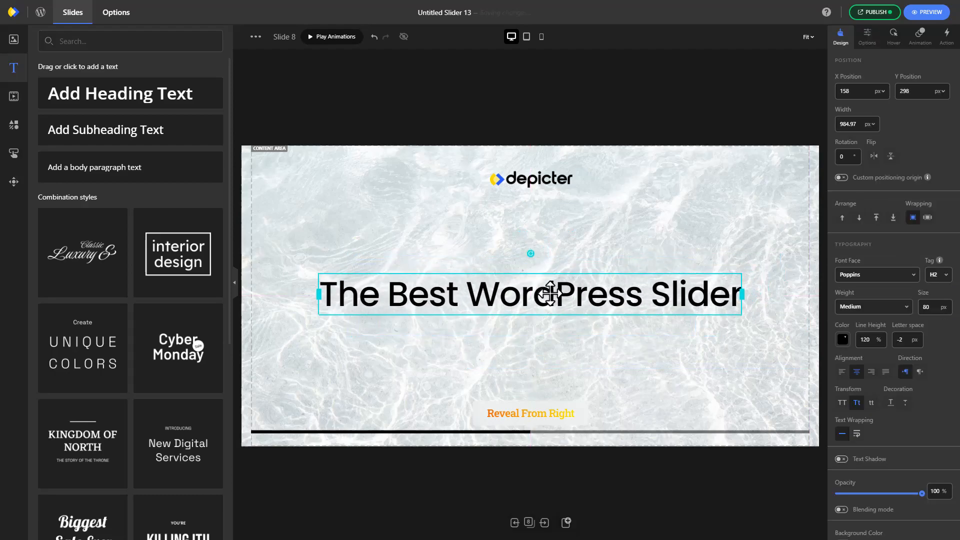
Apply the Reveal from right text entrance animation to the slide 8 heading
left_click(921, 36)
left_click(933, 223)
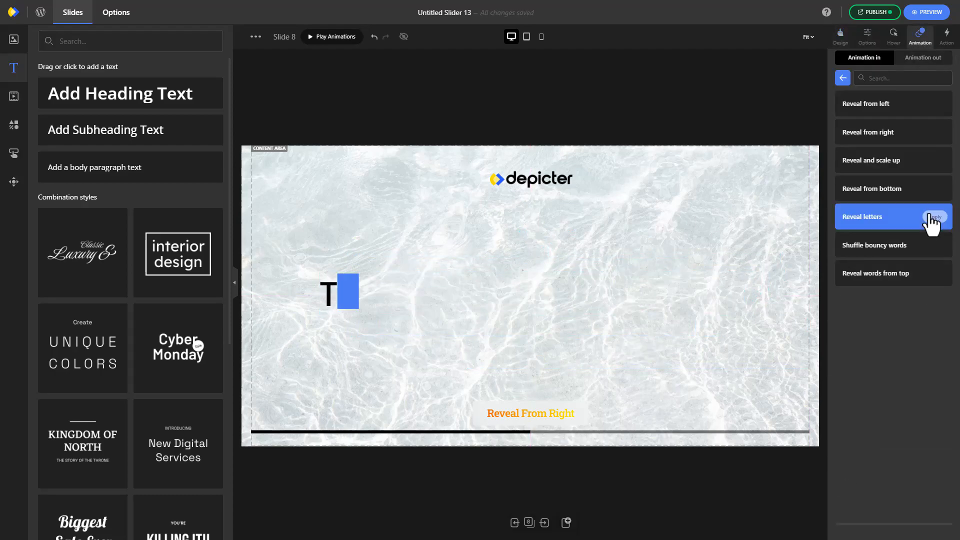
left_click(866, 129)
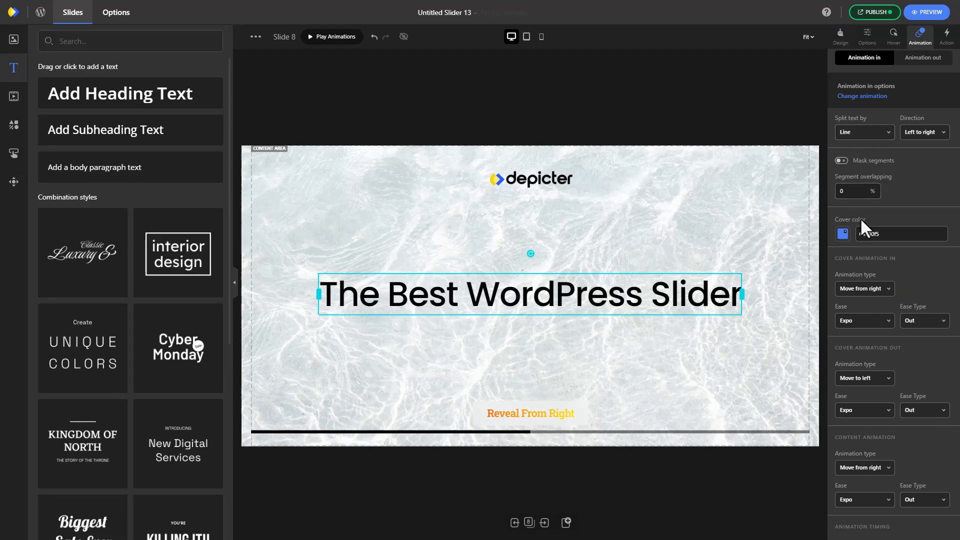
Set the slide 8 heading animation's cover colour to #94bbc0 and preview the animation
left_click_drag(865, 233, 866, 245)
key("Return")
scroll(876, 245, "down", 3)
left_click(856, 455)
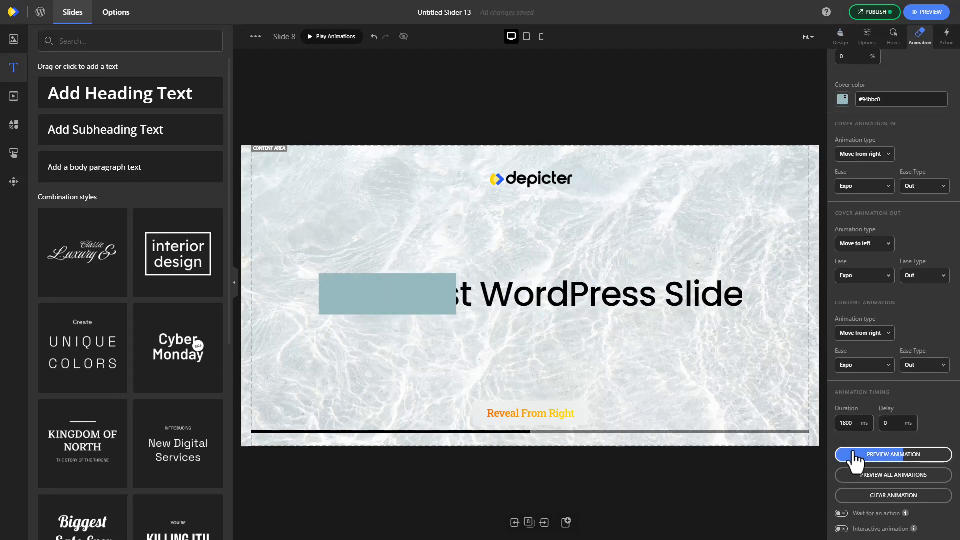
On slide 9, add a heading reading "the best WordPress slider" near the middle
left_click(544, 523)
left_click(120, 93)
left_click_drag(267, 157, 528, 294)
type("the best WordPress slide")
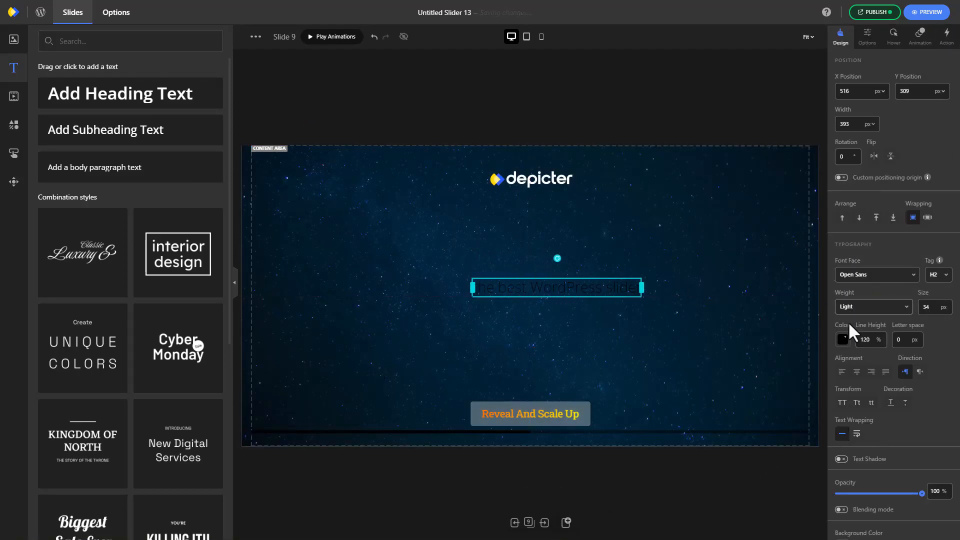
Style the slide 9 heading in white Poppins at 80 px with -2 px letter spacing, keeping the Light weight
left_click(844, 339)
left_click(846, 309)
left_click(843, 340)
left_click(875, 275)
type("popp")
left_click(875, 303)
left_click_drag(932, 308, 918, 307)
type("2")
Centre-align and capitalize the slide 9 heading, and move it to the slide's centre
left_click(856, 371)
left_click(857, 402)
left_click_drag(729, 343, 592, 299)
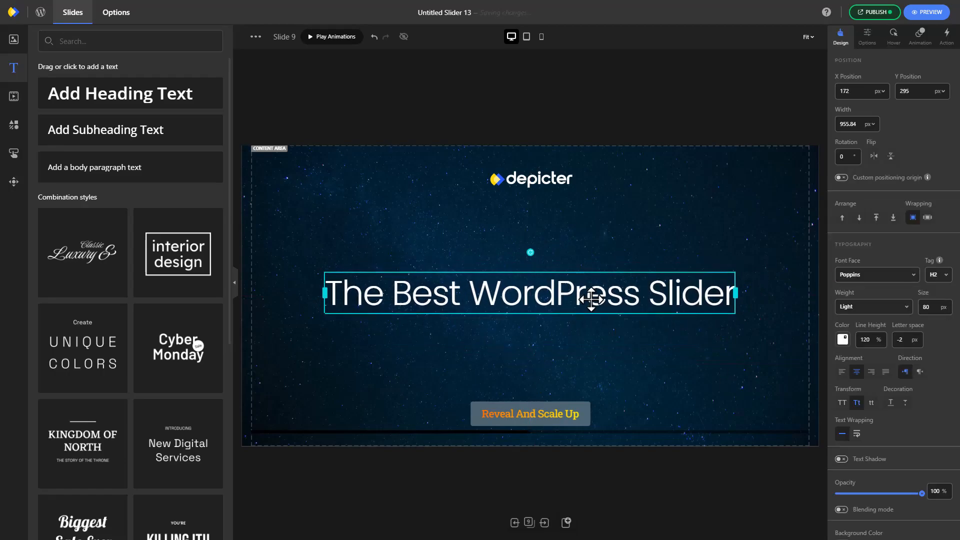
Apply the Reveal and scale up text entrance animation to the slide 9 heading
left_click(919, 36)
left_click(933, 214)
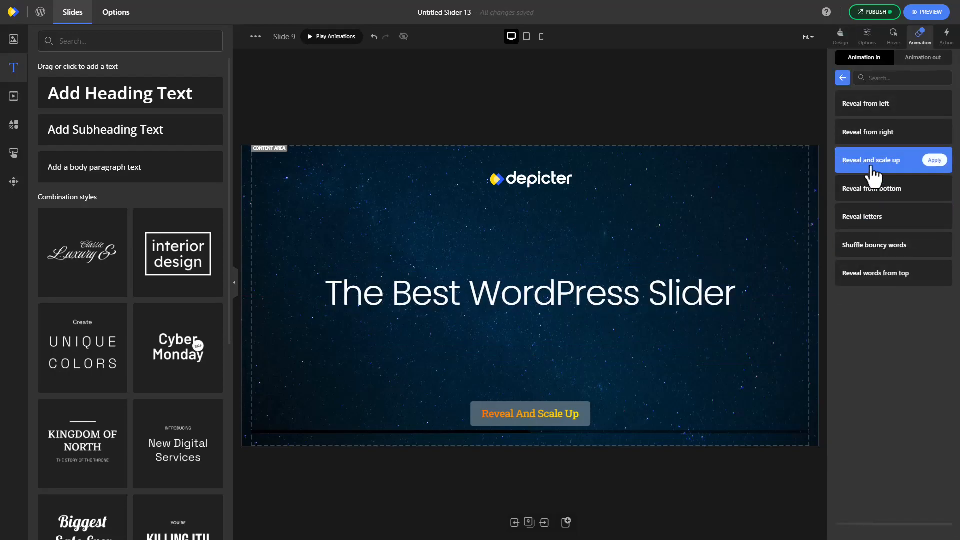
left_click(874, 168)
Set the slide 9 heading animation's cover colour to white (#ffffff)
left_click(843, 233)
left_click_drag(856, 283, 824, 260)
left_click(907, 204)
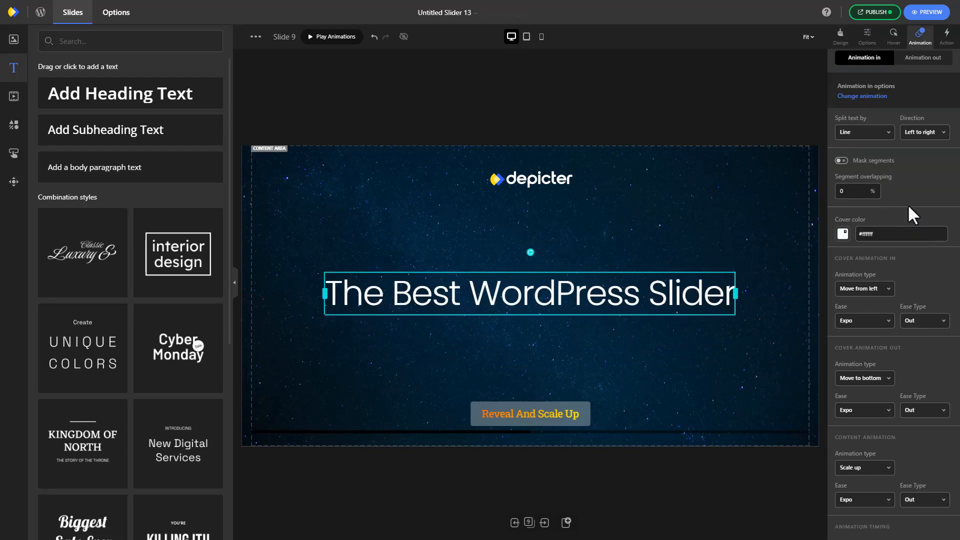
scroll(908, 204, "down", 3)
On slide 10, add a heading reading "the best WordPress slider" near the middle
left_click(544, 523)
left_click(131, 98)
left_click_drag(301, 155, 520, 283)
double_click(521, 283)
key("ctrl+a")
type("the")
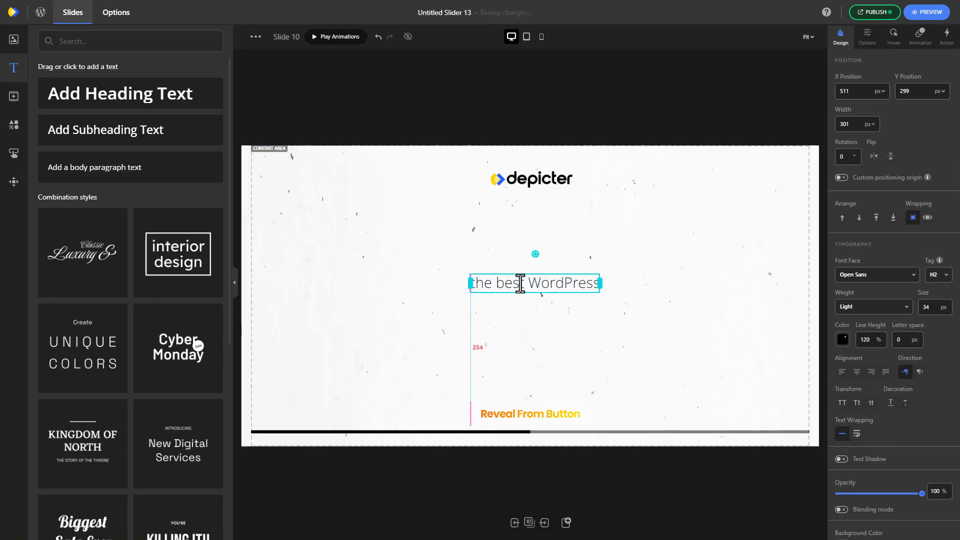
Style the slide 10 heading in Dosis at 90 px with a weight heavier than Light
left_click(851, 276)
type("dosi")
left_click(848, 303)
double_click(927, 307)
type("90")
left_click(868, 308)
left_click(850, 359)
Give the slide 10 heading -2 px letter spacing, centre-align and capitalize it, and fit it on one line at the slide's centre
left_click_drag(904, 340, 891, 338)
type("-2")
left_click(857, 373)
left_click(857, 403)
left_click(722, 352)
left_click_drag(470, 320, 438, 321)
left_click_drag(678, 308, 595, 308)
Apply the Reveal from bottom text entrance animation to the slide 10 heading with cover colour #394b70
left_click(920, 40)
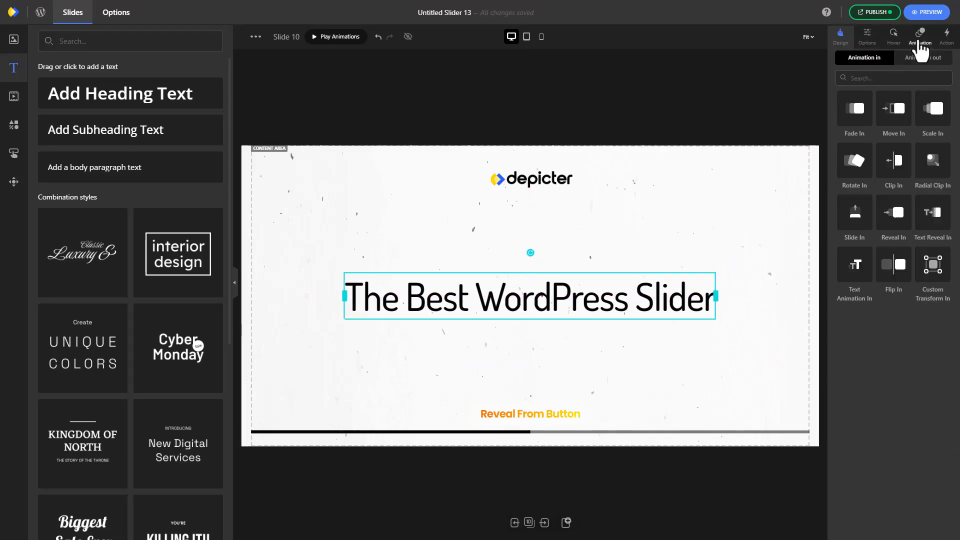
left_click(932, 188)
left_click(874, 188)
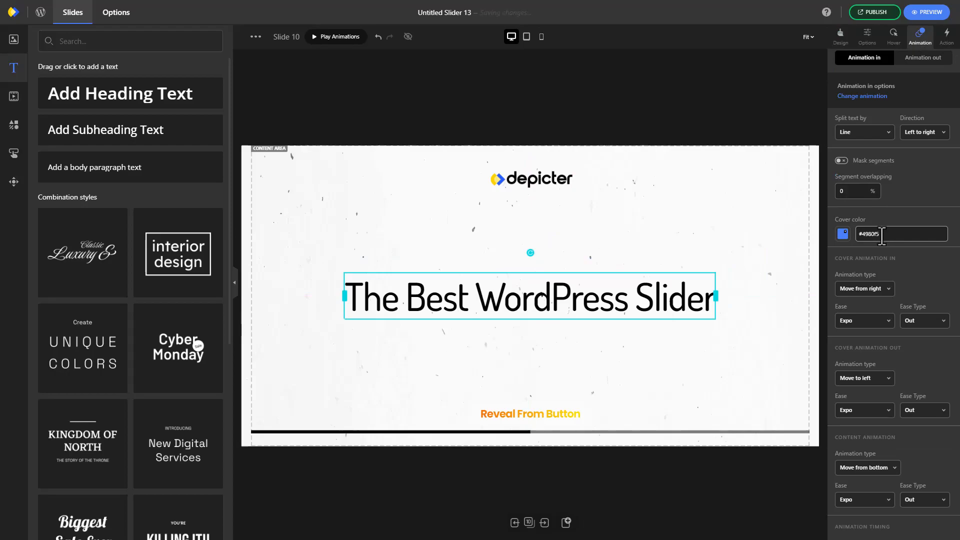
type("#394b70")
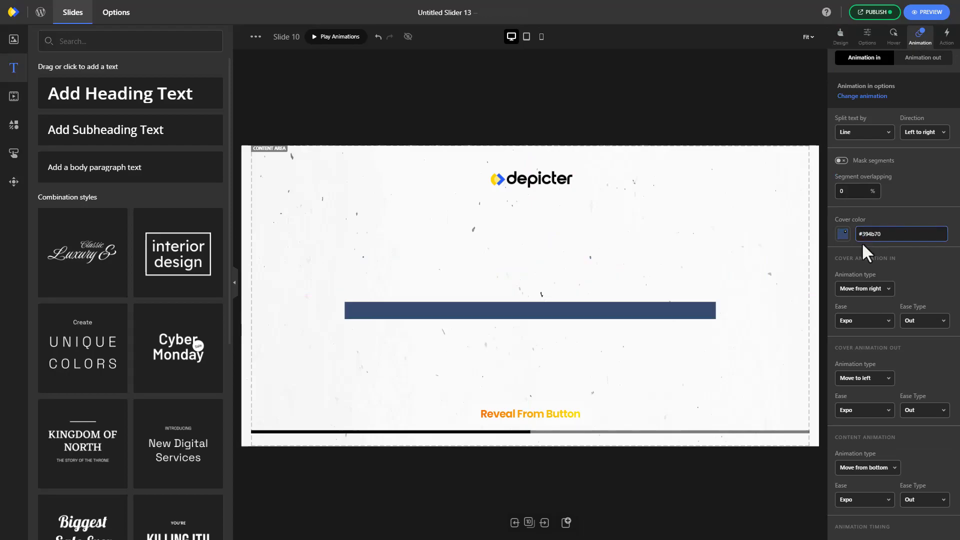
scroll(902, 260, "down", 3)
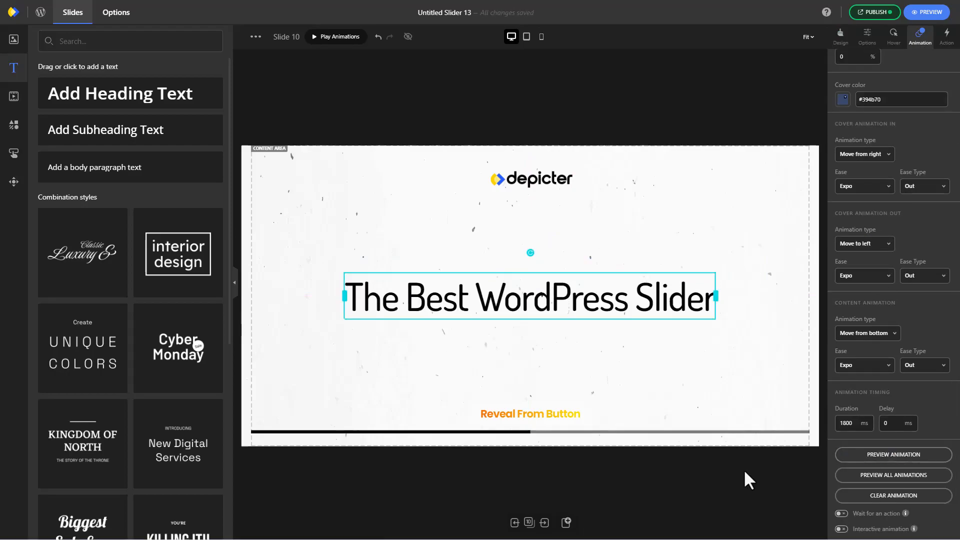
On the eleventh slide, add a heading reading "The only WordPress slider you'll ever need" near the middle
left_click(545, 523)
left_click(128, 96)
left_click_drag(315, 160, 549, 291)
double_click(529, 286)
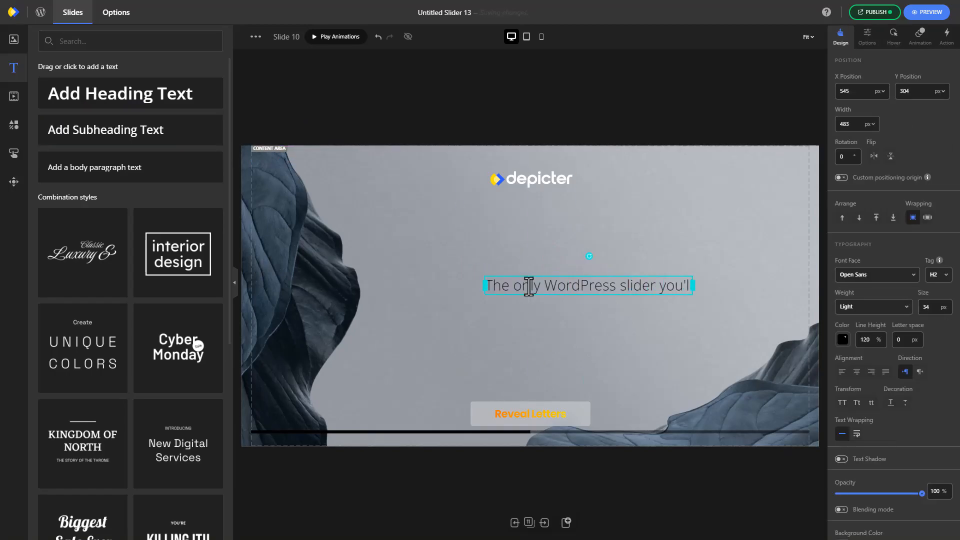
Style the Reveal Letters slide's heading in white Urbanist Medium at 80 px with -2 px letter spacing
left_click(855, 276)
type("urb")
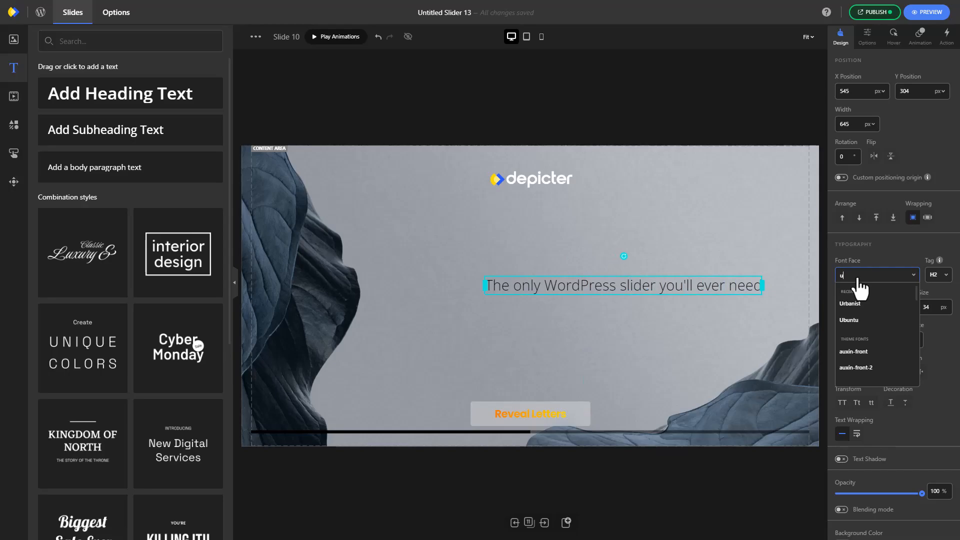
left_click(860, 303)
left_click(843, 339)
left_click(845, 307)
left_click_drag(931, 307, 918, 309)
type("80")
left_click(852, 306)
left_click(853, 358)
left_click_drag(902, 342, 892, 342)
type("-2")
Centre-align and capitalize the heading, widen it to about 843 px, and place it in the middle of the slide
left_click(856, 372)
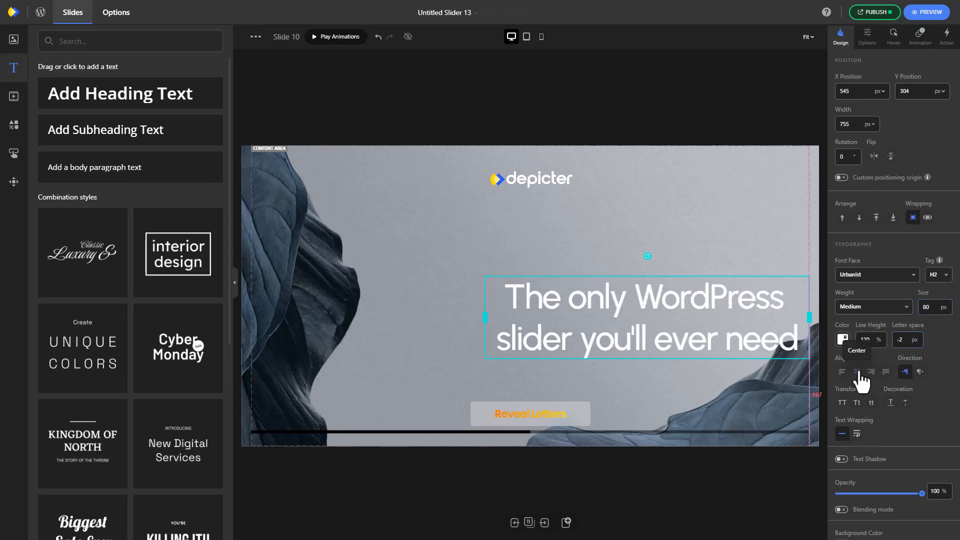
left_click(856, 403)
left_click(663, 373)
left_click_drag(650, 321, 535, 296)
left_click_drag(694, 296, 731, 295)
left_click_drag(552, 296, 563, 296)
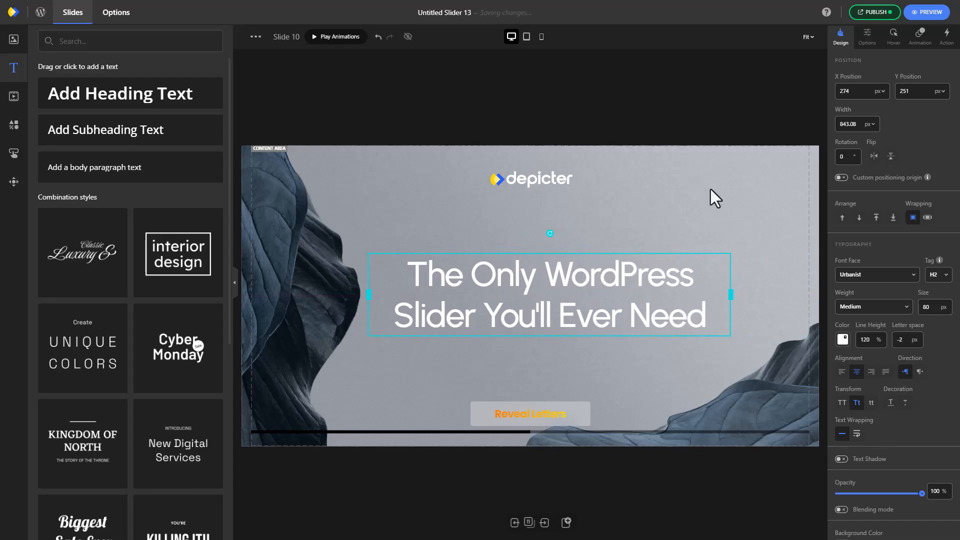
Apply the Reveal letters text entrance animation to the heading with cover colour #ffffff and preview it
left_click(921, 35)
left_click(932, 211)
left_click(883, 224)
left_click(845, 235)
left_click(908, 196)
scroll(901, 220, "down", 3)
left_click(852, 455)
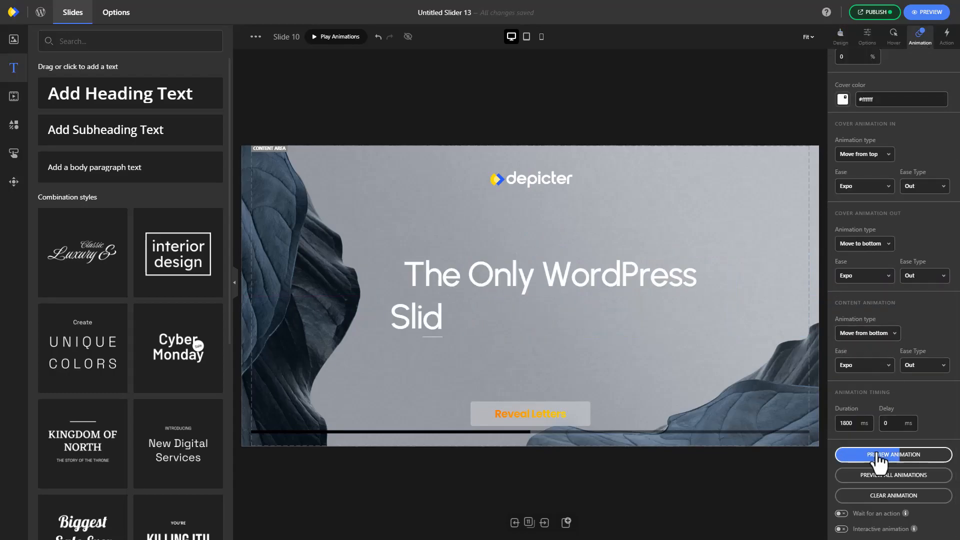
On slide 11, add a heading reading "the only WordPress slider you'll ever need" near the middle
left_click(545, 524)
left_click(109, 102)
left_click_drag(290, 156, 516, 289)
double_click(517, 288)
key("ctrl+a")
type("the o")
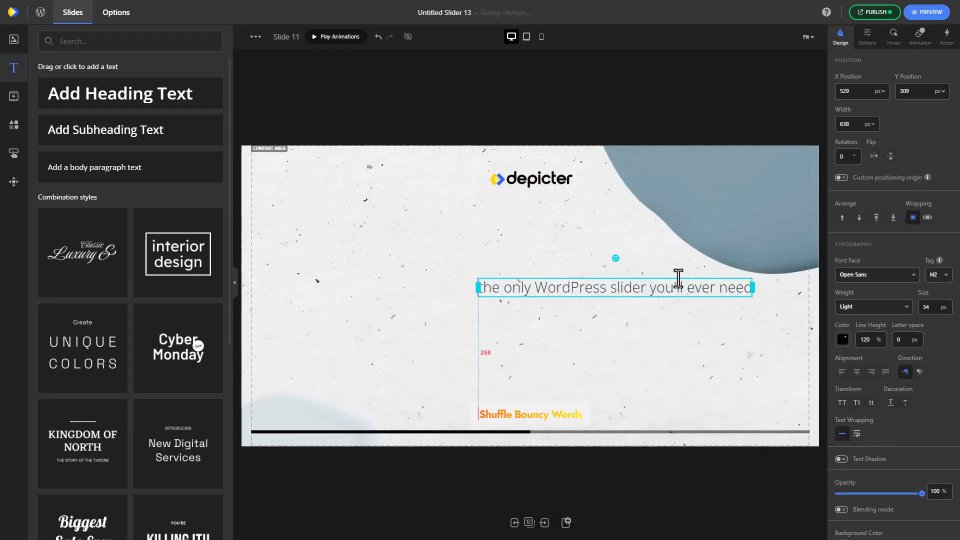
Style the slide 11 heading in Urbanist Medium at 80 px with -2 px letter spacing
left_click(857, 276)
type("urb")
left_click(854, 305)
left_click(926, 308)
type("80")
left_click(861, 307)
left_click(850, 358)
Centre-align and capitalize the slide 11 heading, widen it to about 857 px, and place it at the slide's centre
left_click(857, 372)
left_click(857, 402)
left_click_drag(697, 329, 583, 320)
left_click_drag(695, 309, 734, 310)
left_click_drag(607, 328, 589, 316)
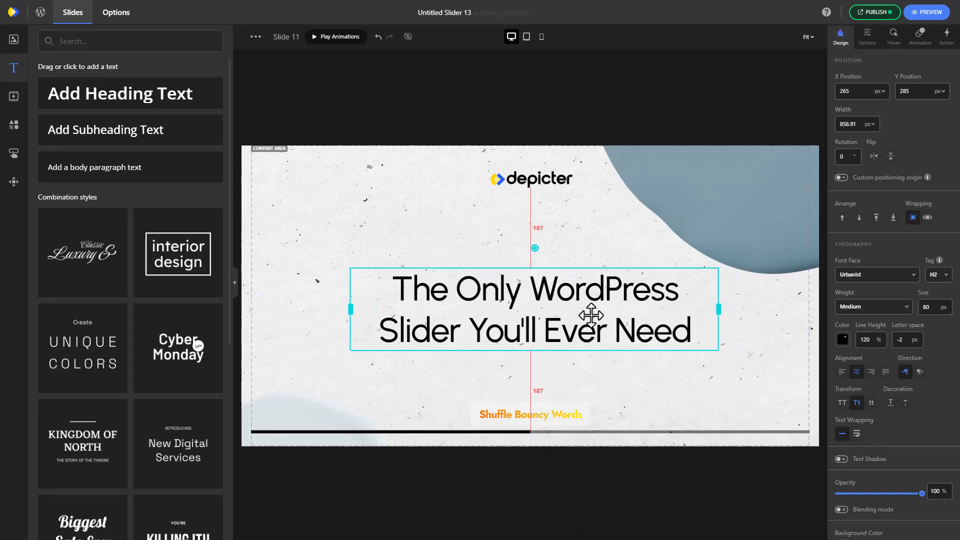
Apply the Shuffle bouncy words text entrance animation to the slide 11 heading with cover colour #809cab
left_click(920, 36)
left_click(930, 218)
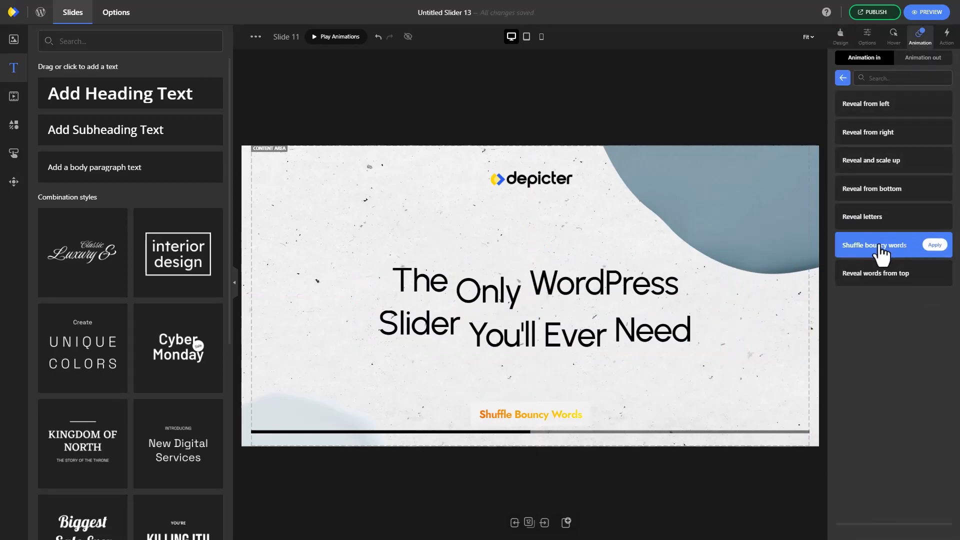
left_click(880, 253)
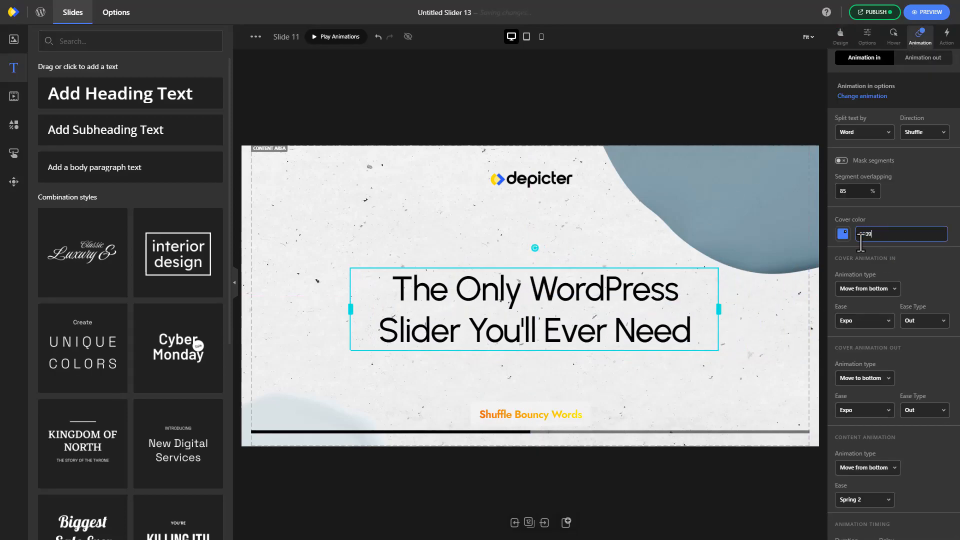
scroll(898, 258, "down", 3)
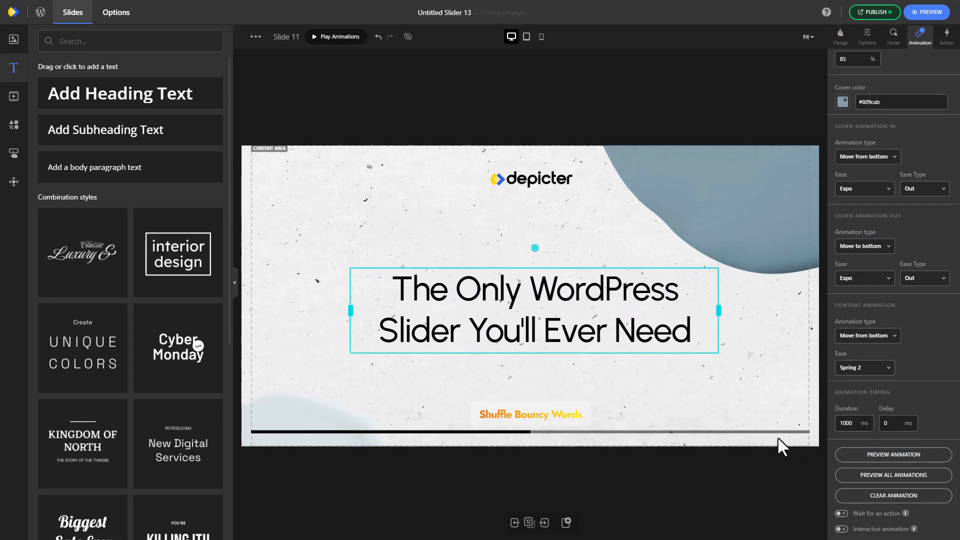
On slide 12, add a heading near the middle reading "the best WordPress slider"
left_click(544, 523)
left_click(73, 99)
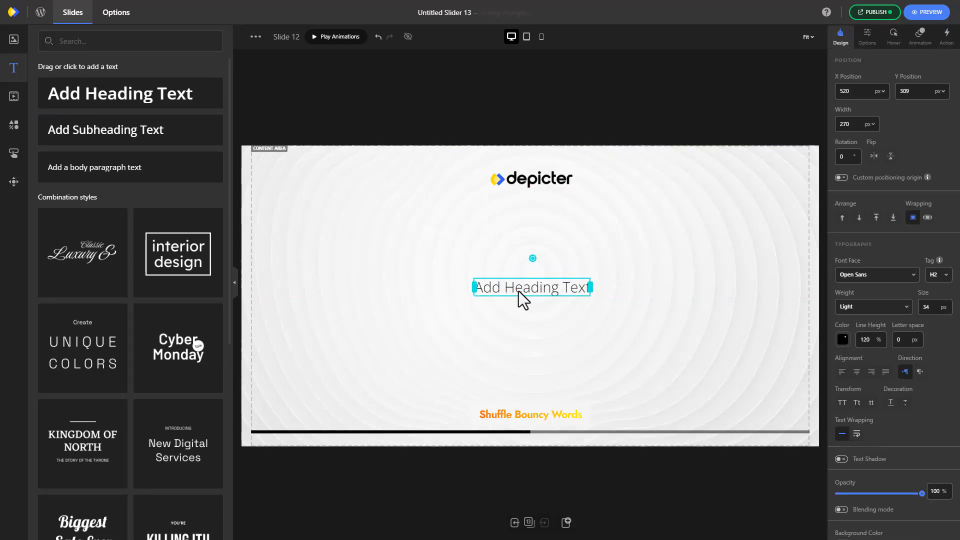
type("the best WordPress slider")
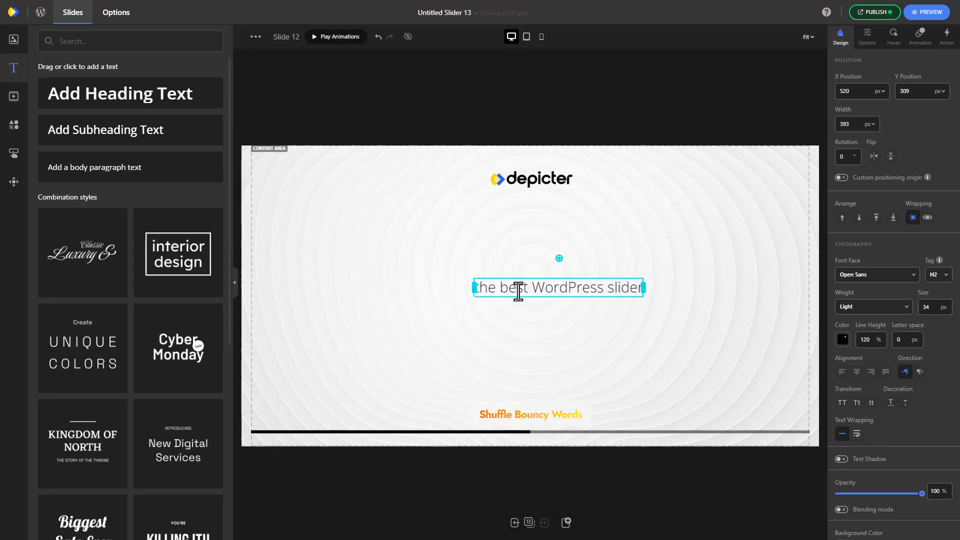
Style the slide 12 heading in Urbanist Medium at 80 px with -2 px letter spacing
left_click(855, 275)
left_click(859, 315)
type("8")
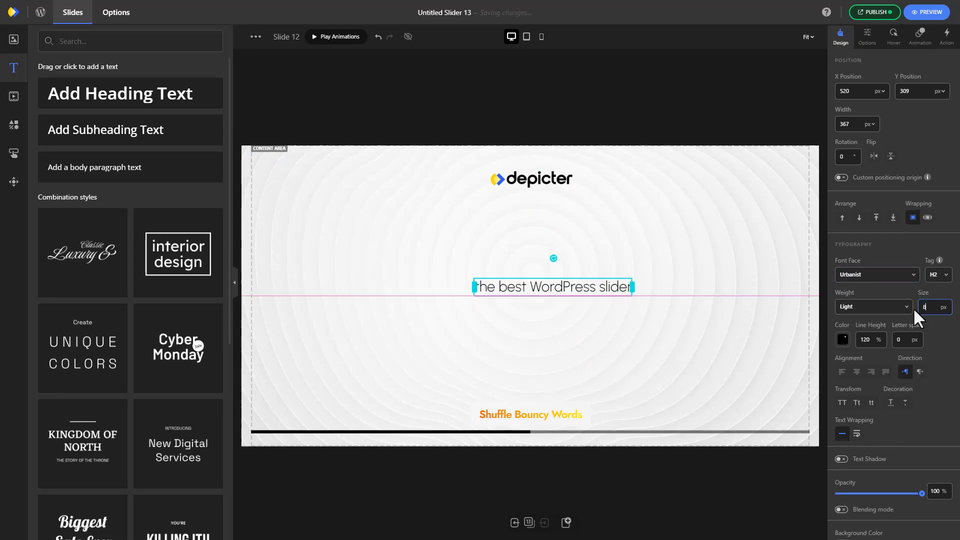
type("0")
left_click(875, 307)
left_click(859, 355)
type("-2")
Centre-align and capitalize the slide 12 heading, size it to about 770 px wide, and centre it horizontally below the logo
left_click(856, 372)
left_click(857, 403)
left_click_drag(733, 325, 621, 308)
left_click_drag(698, 301, 696, 281)
left_click_drag(617, 300, 619, 289)
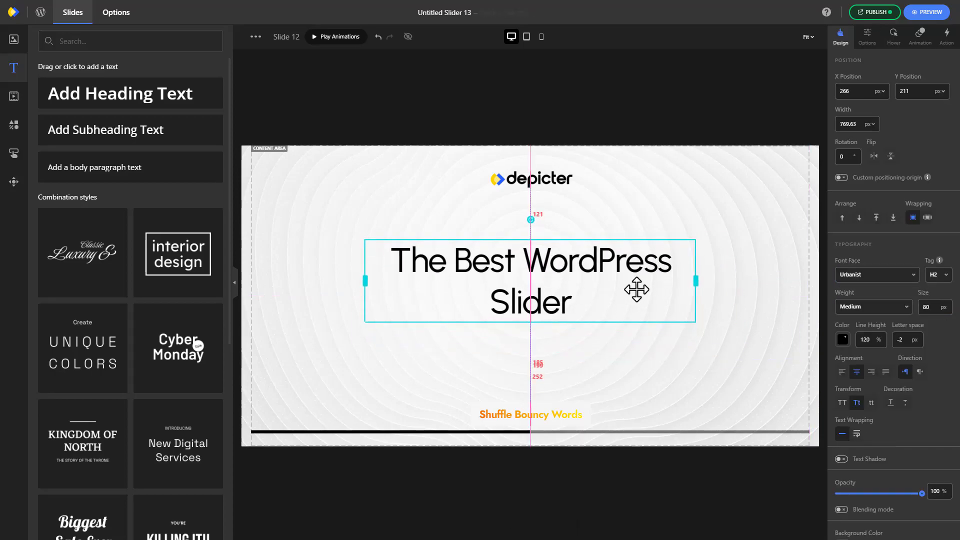
Apply the Shuffle bouncy words text entrance animation to the slide 12 heading with cover colour #f5499a and preview it
left_click(920, 35)
left_click(930, 205)
left_click(886, 246)
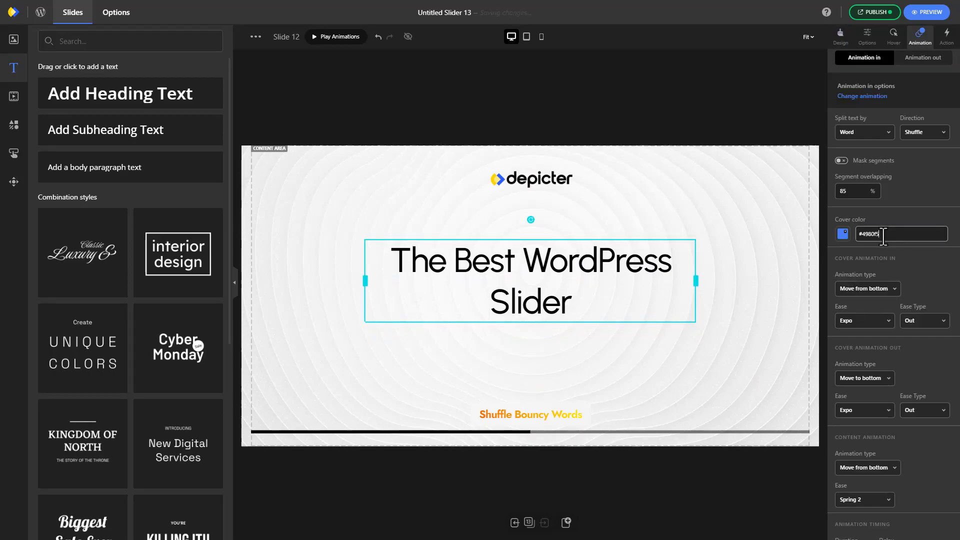
type("#f5499a")
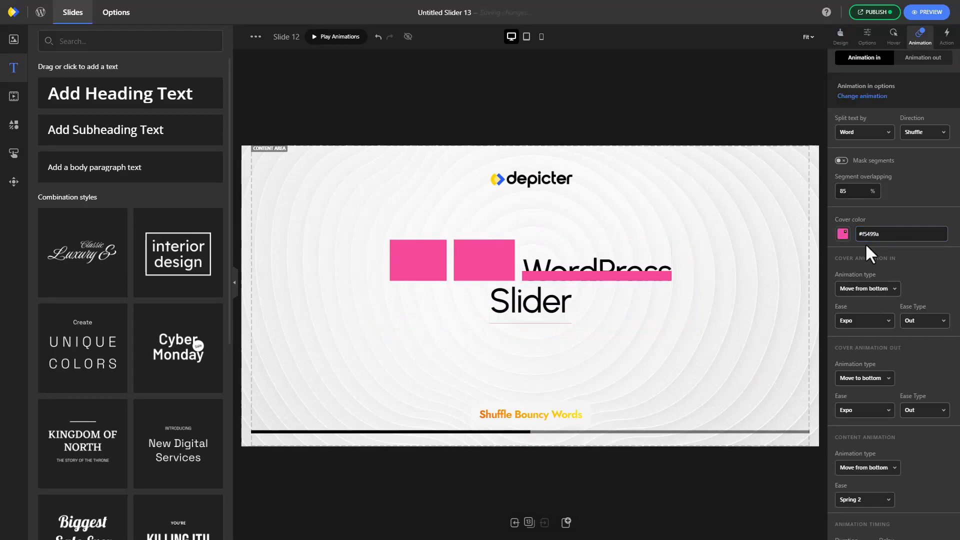
scroll(865, 243, "down", 3)
left_click(861, 455)
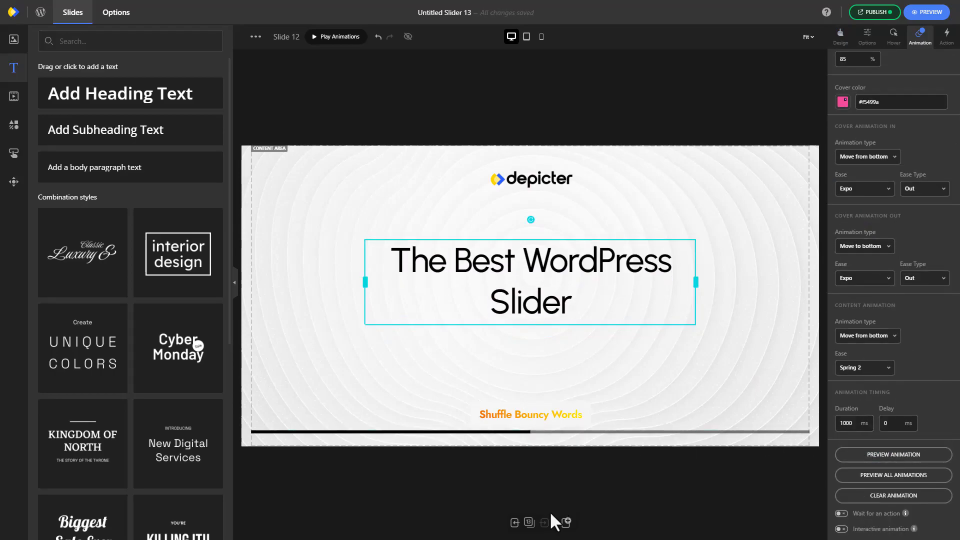
Publish the slider's unpublished changes
left_click(875, 12)
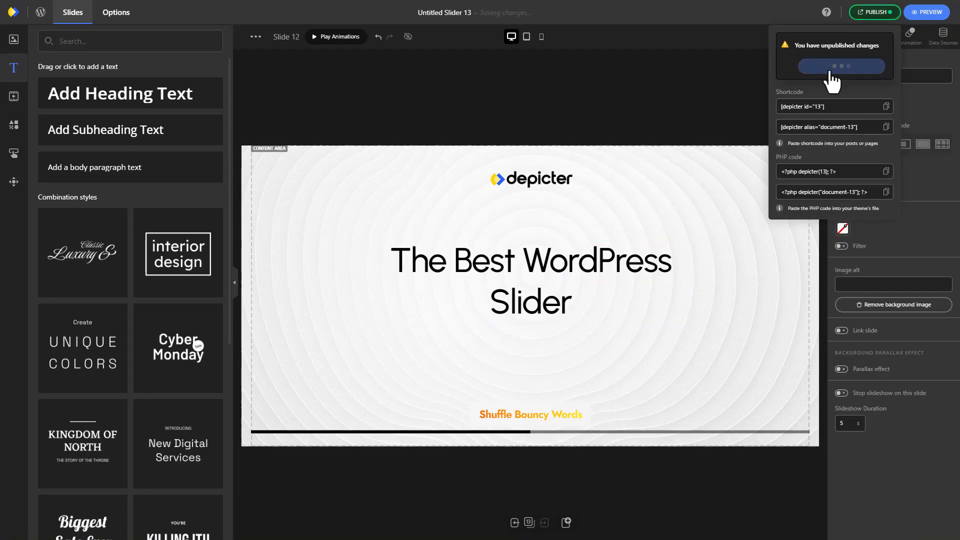